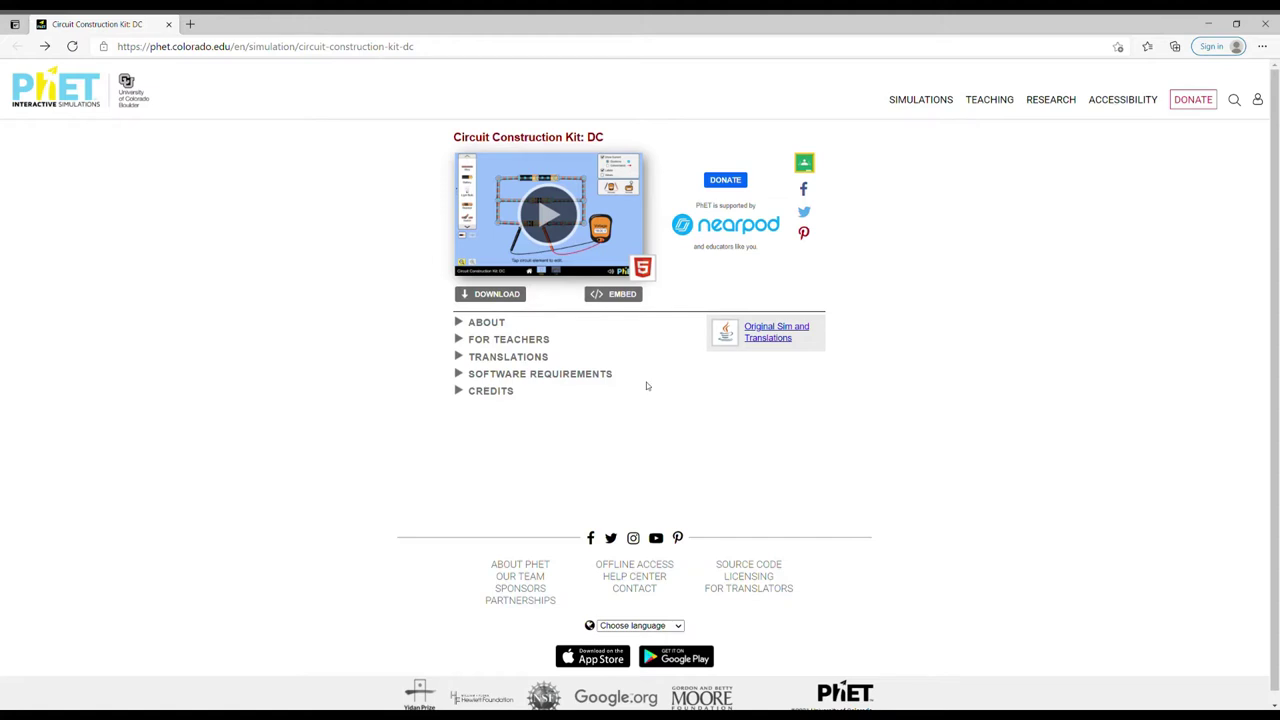
Step: Launch the Circuit Construction Kit: DC simulation and pick its Lab screen
left_click(547, 220)
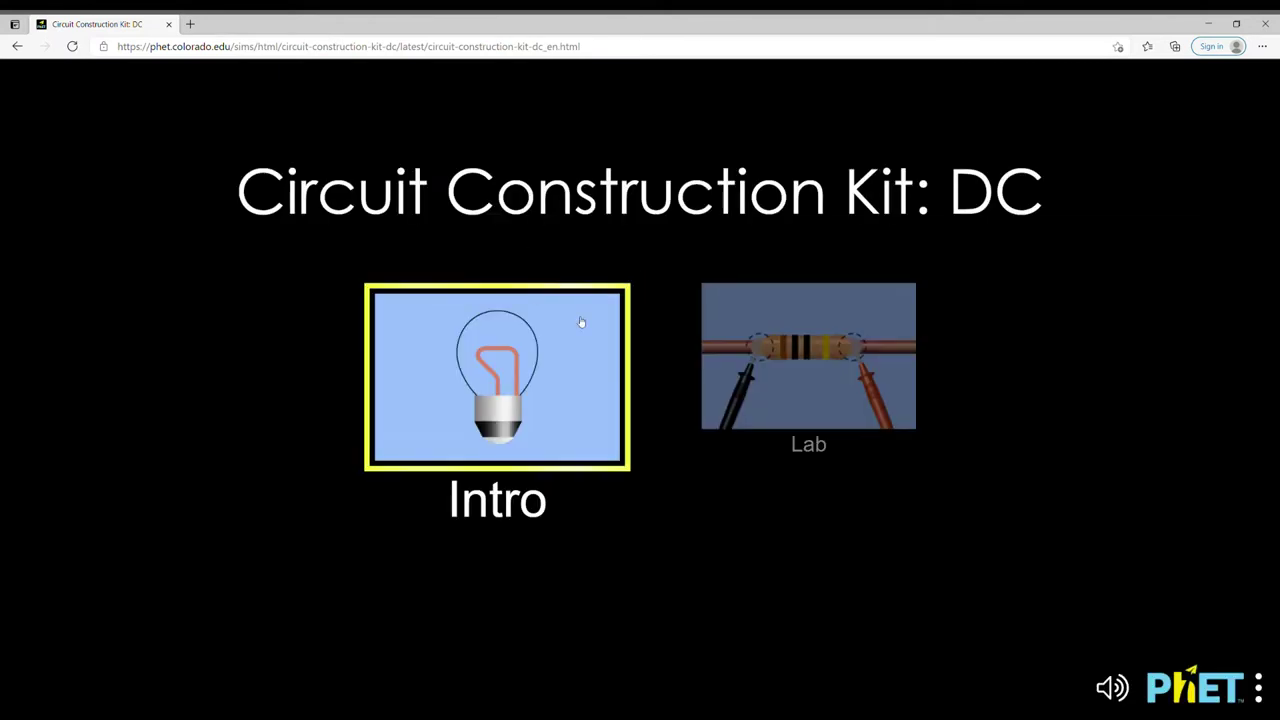
left_click(808, 349)
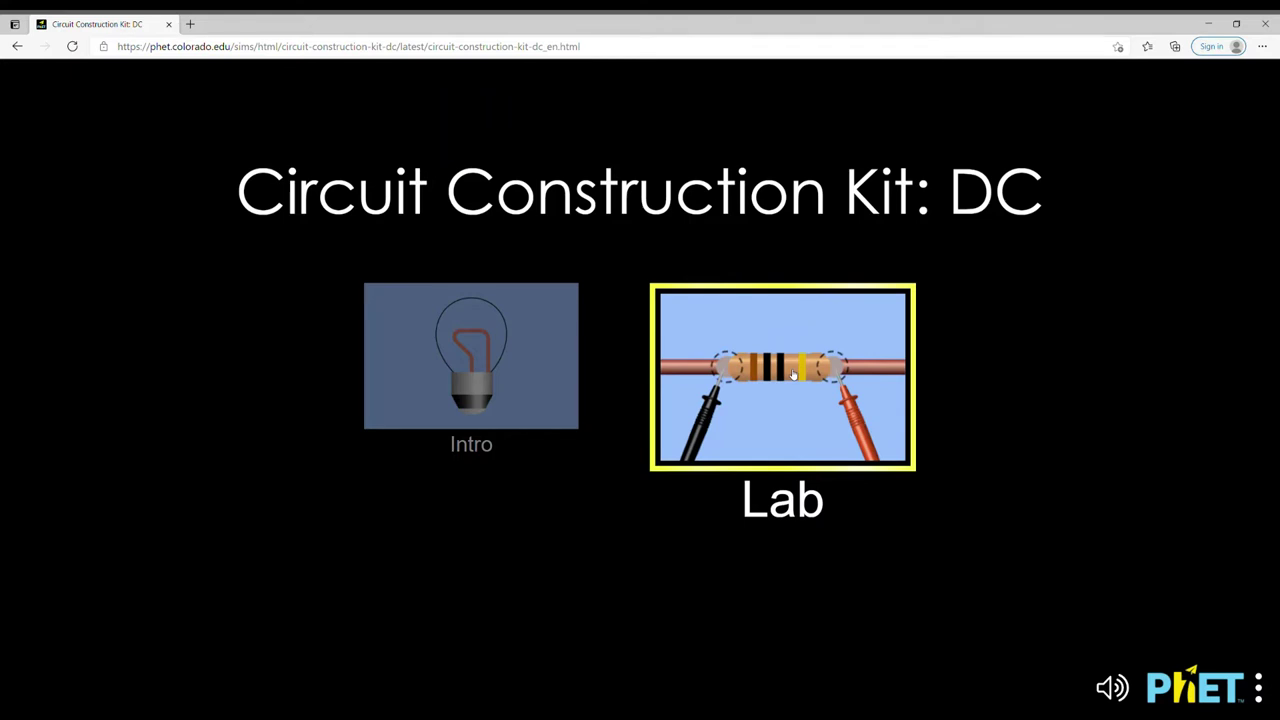
Step: In the Lab screen, place two batteries joined end to end on the workspace
left_click(792, 373)
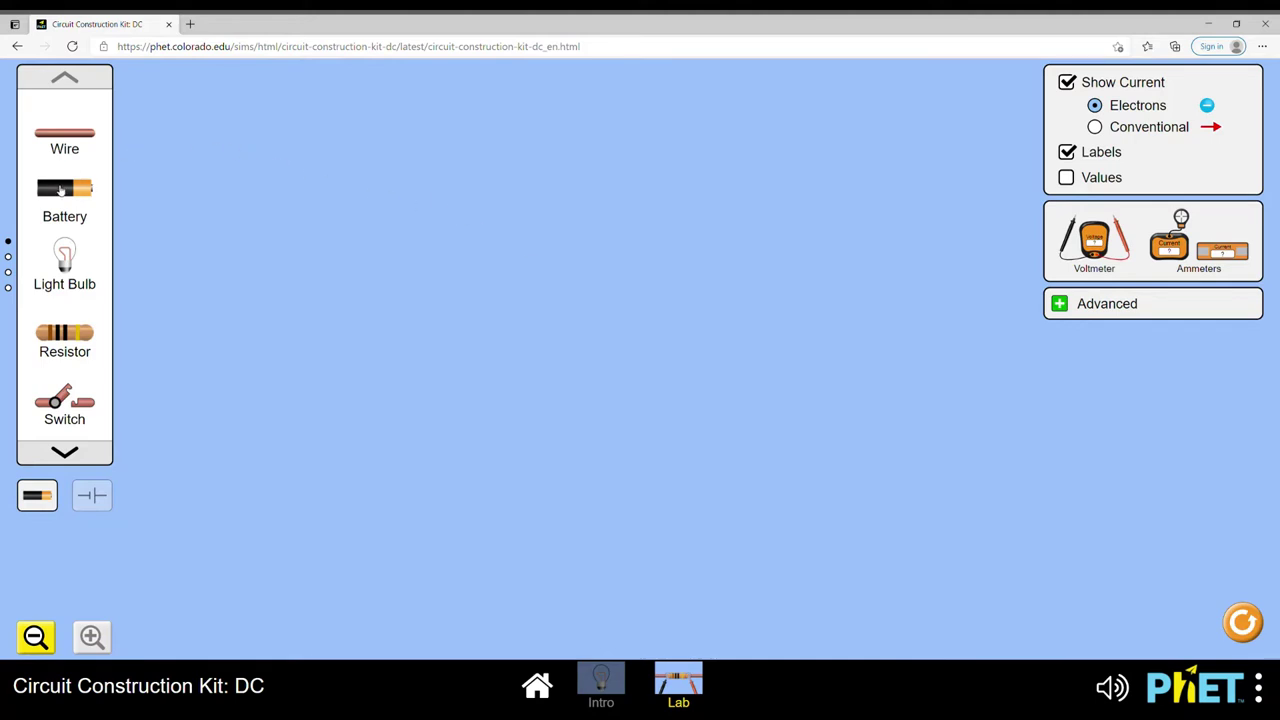
left_click_drag(60, 190, 598, 152)
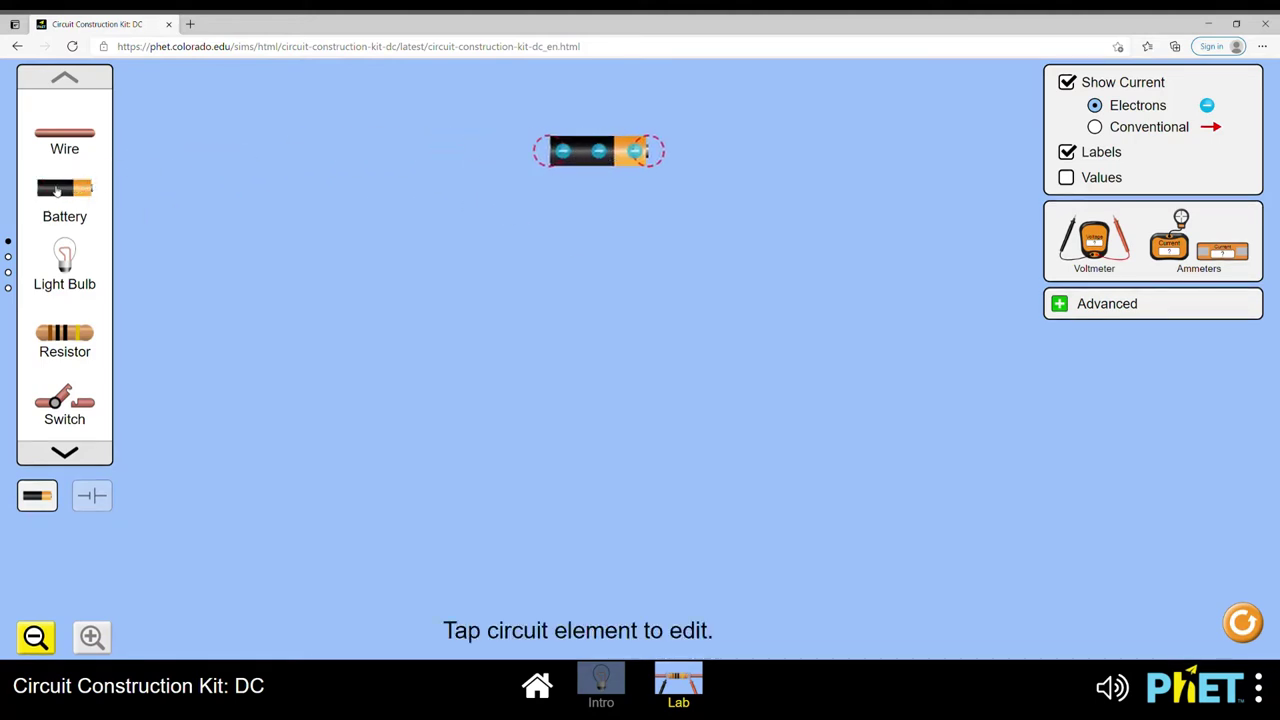
left_click_drag(57, 190, 448, 173)
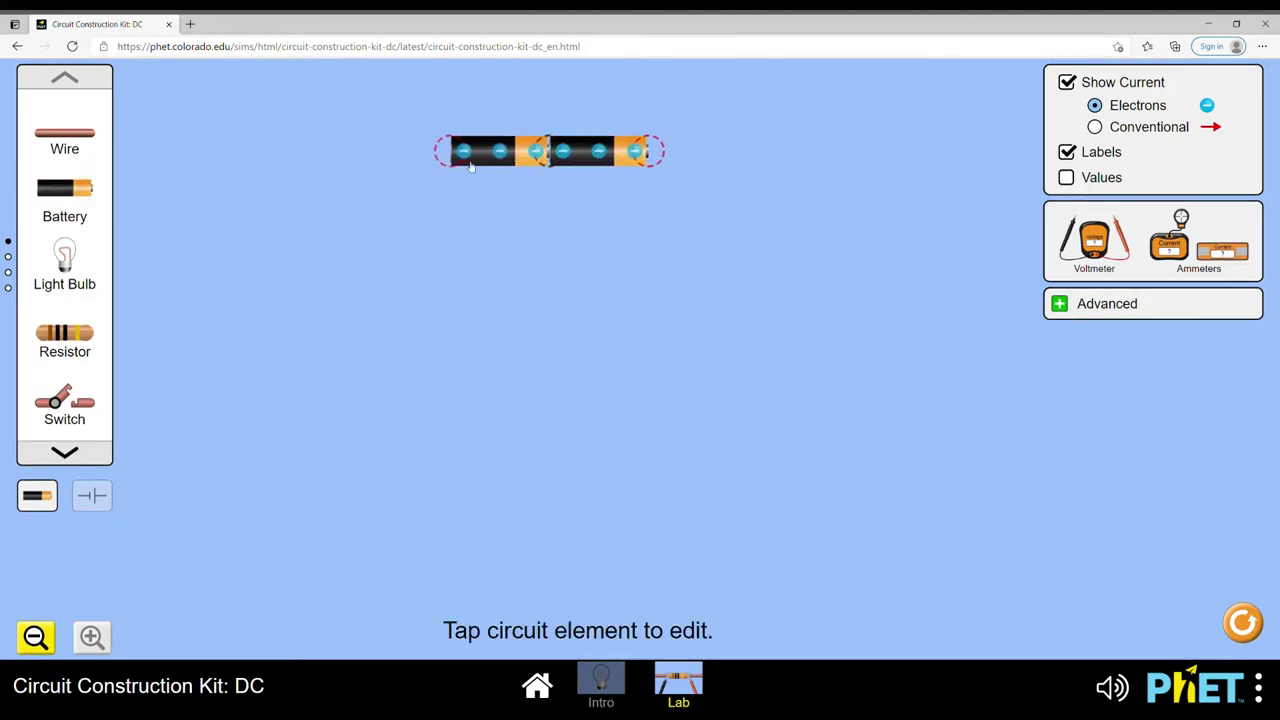
Step: Set the right battery's voltage to 23.4 V
left_click(588, 160)
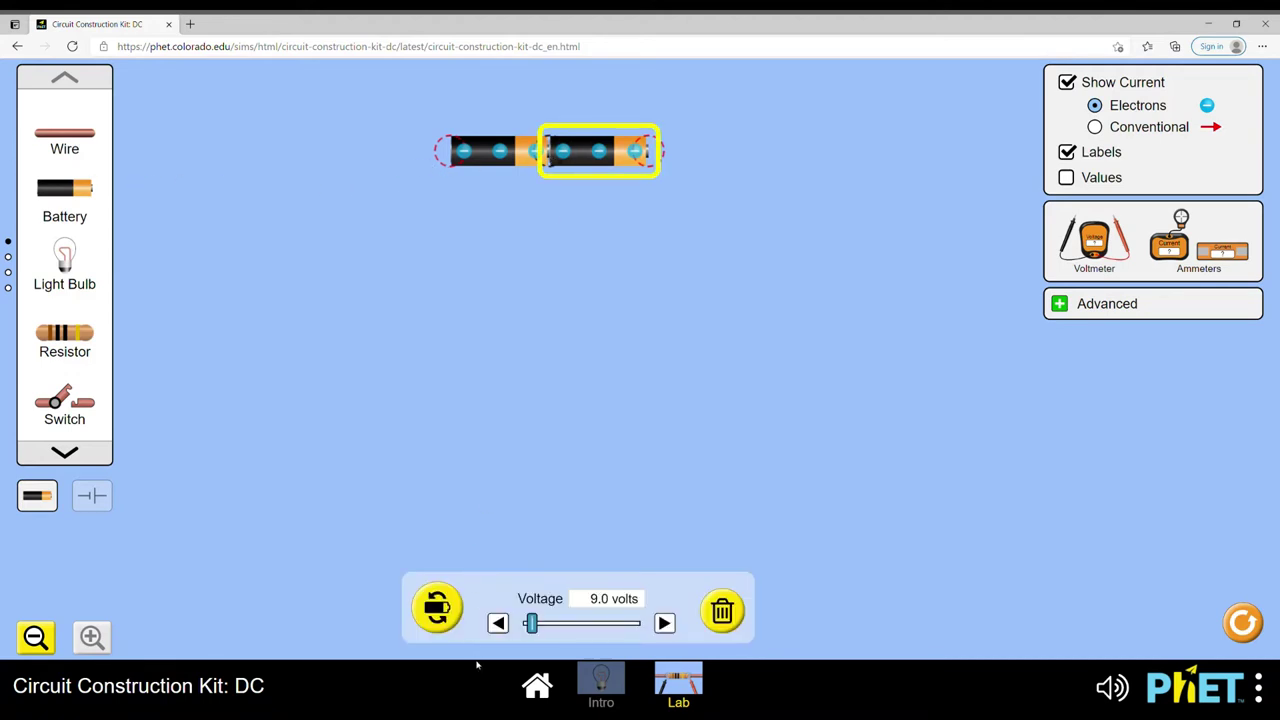
mouse_move(531, 623)
left_mouse_down()
mouse_move(621, 624)
mouse_move(546, 625)
left_mouse_up()
left_click(664, 623)
left_click(665, 623)
left_click(540, 331)
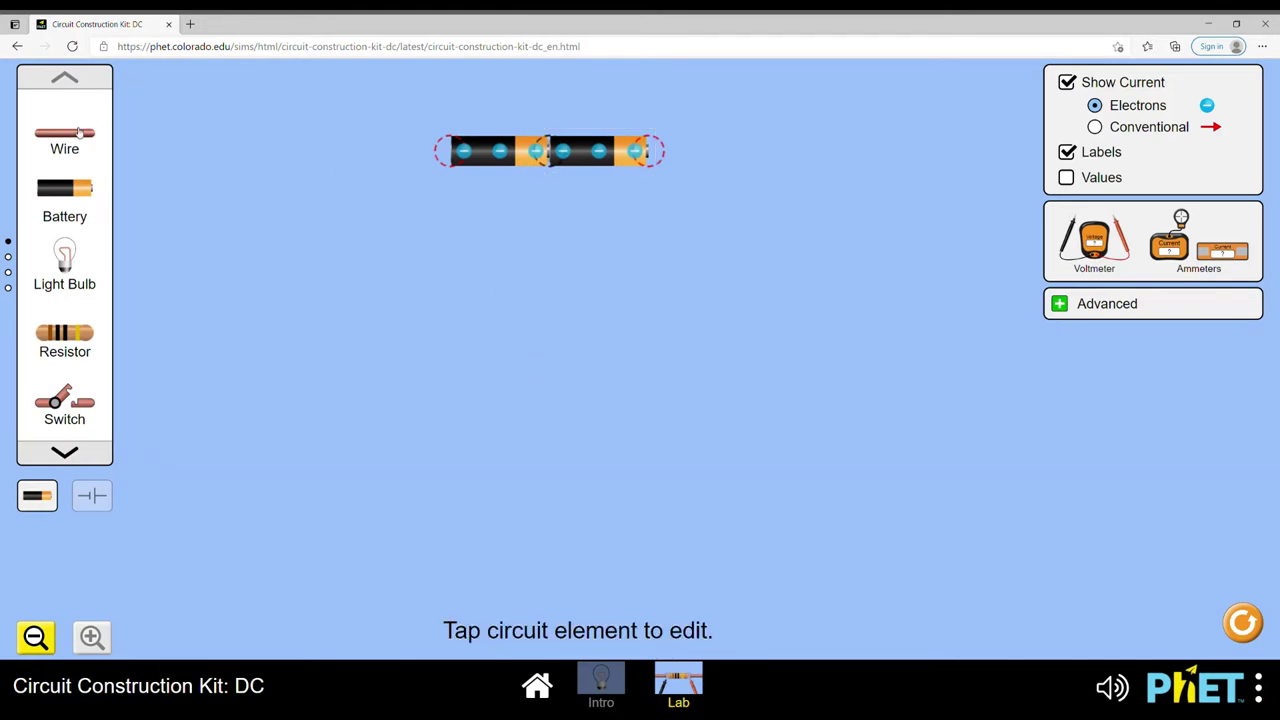
Step: Run wires from the batteries' left end down to a switch, leaving the switch open
left_click_drag(78, 133, 200, 157)
left_click_drag(64, 133, 207, 279)
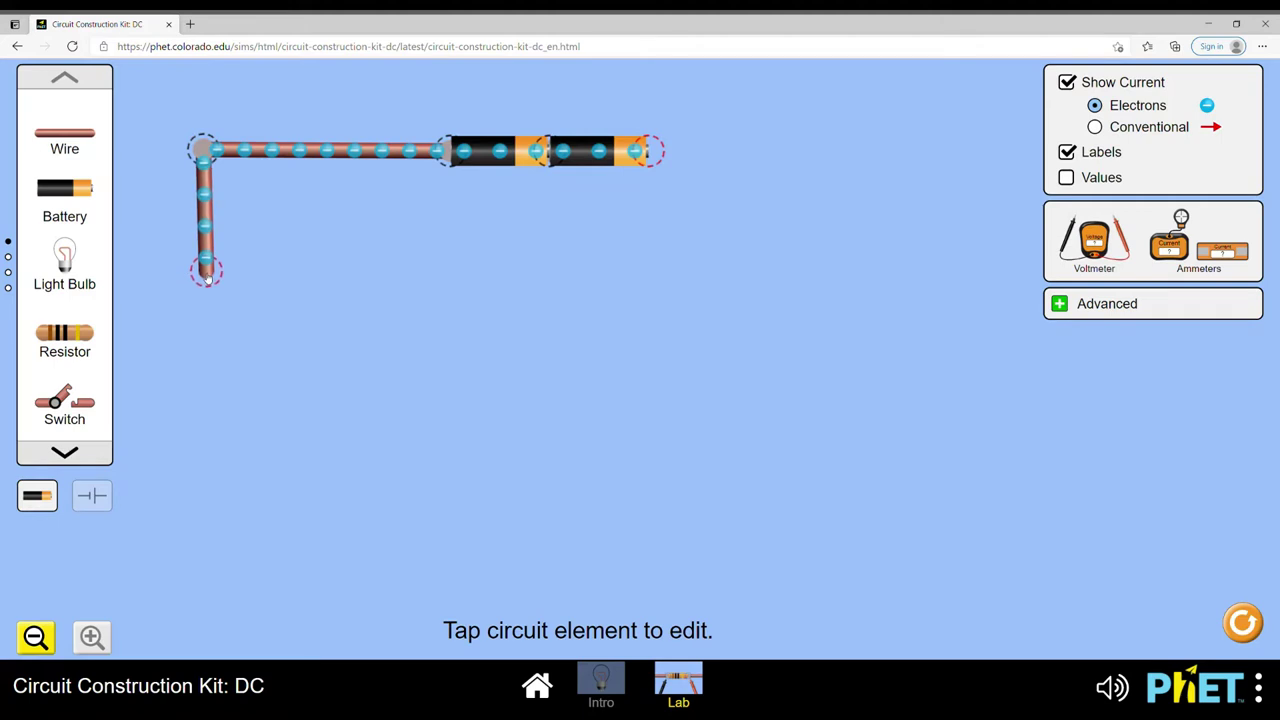
left_click_drag(76, 398, 209, 377)
left_click_drag(213, 279, 200, 281)
left_click(185, 320)
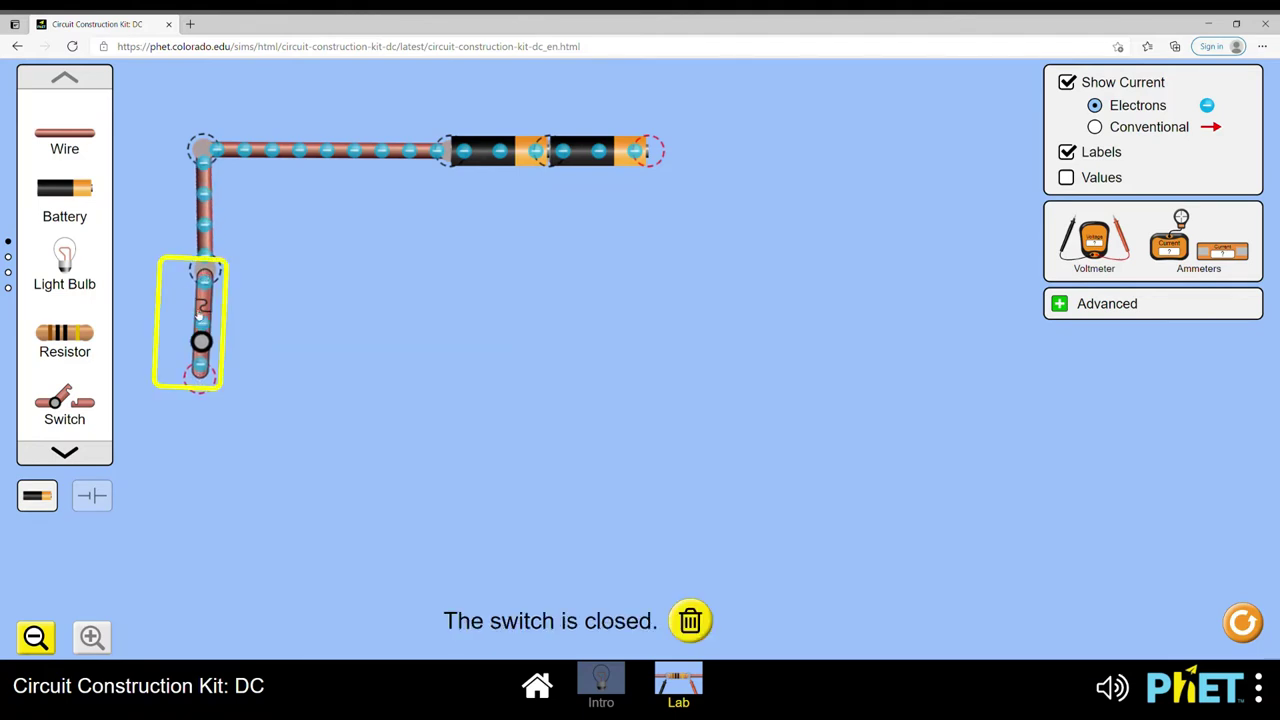
left_click(202, 314)
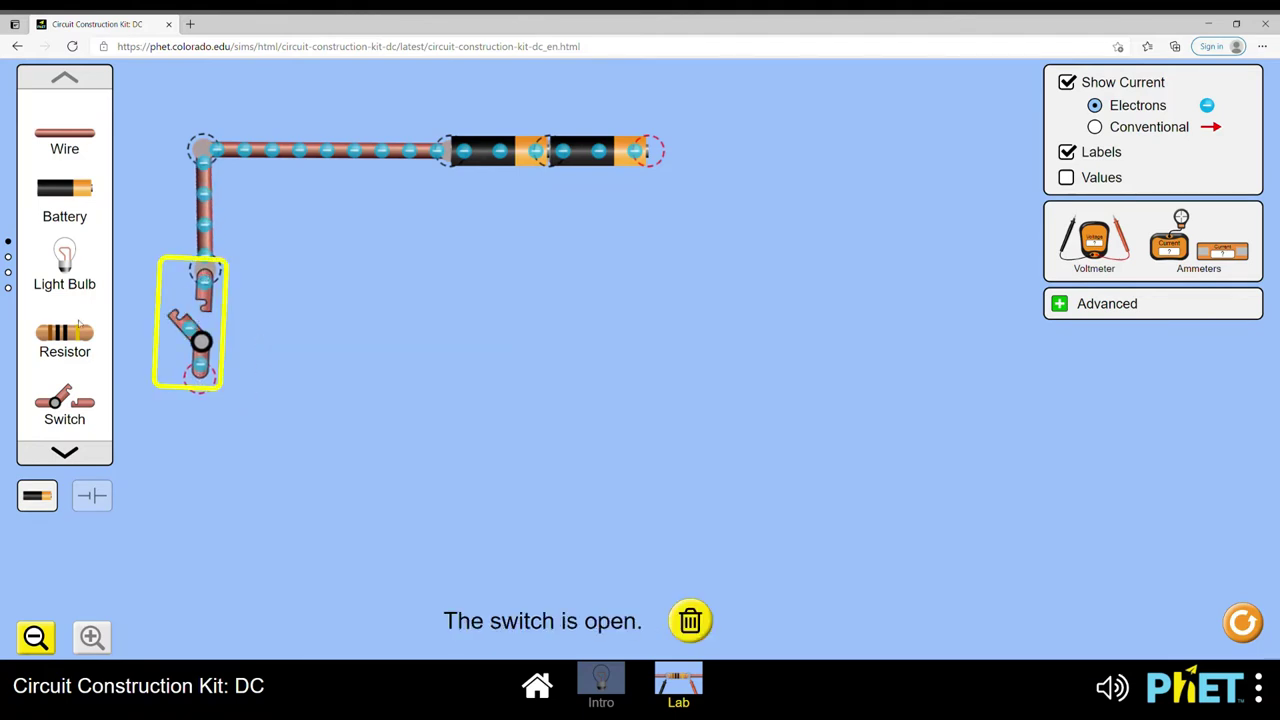
Step: Continue with wires down and along the bottom, inserting a resistor in the bottom line
left_click_drag(45, 148, 187, 480)
left_click_drag(76, 137, 264, 474)
left_click_drag(75, 345, 395, 478)
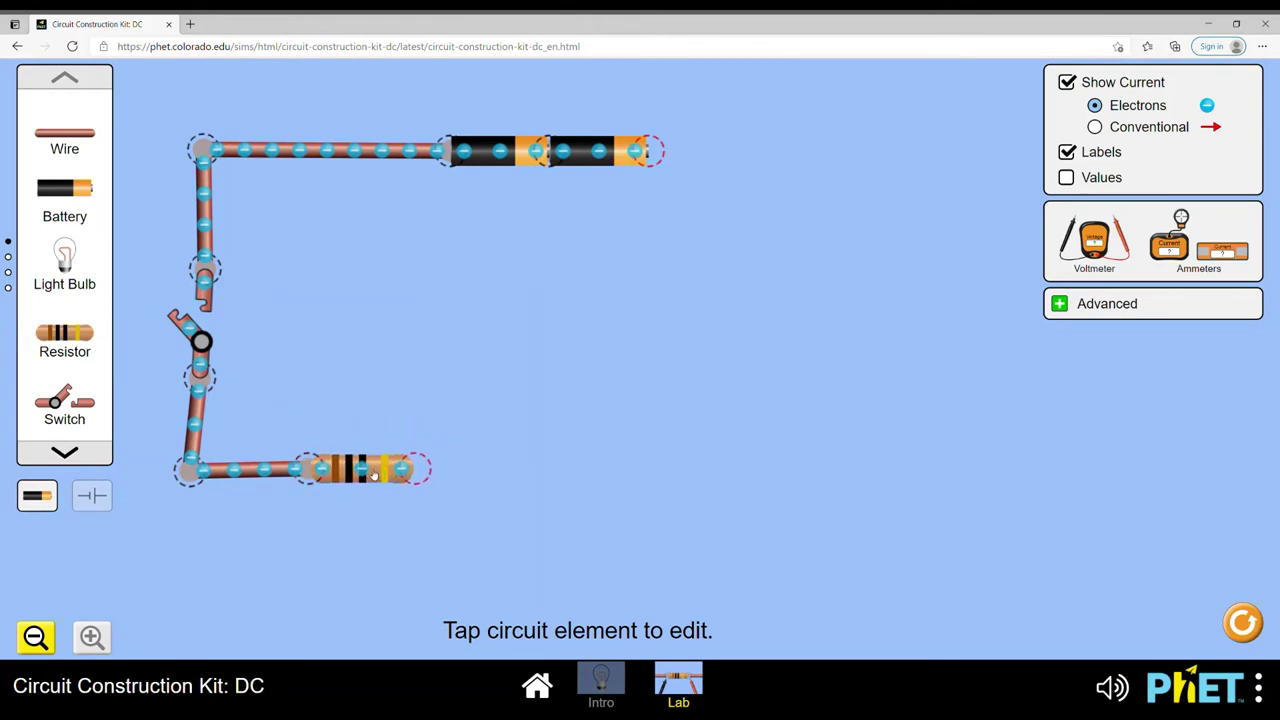
left_click_drag(80, 138, 488, 476)
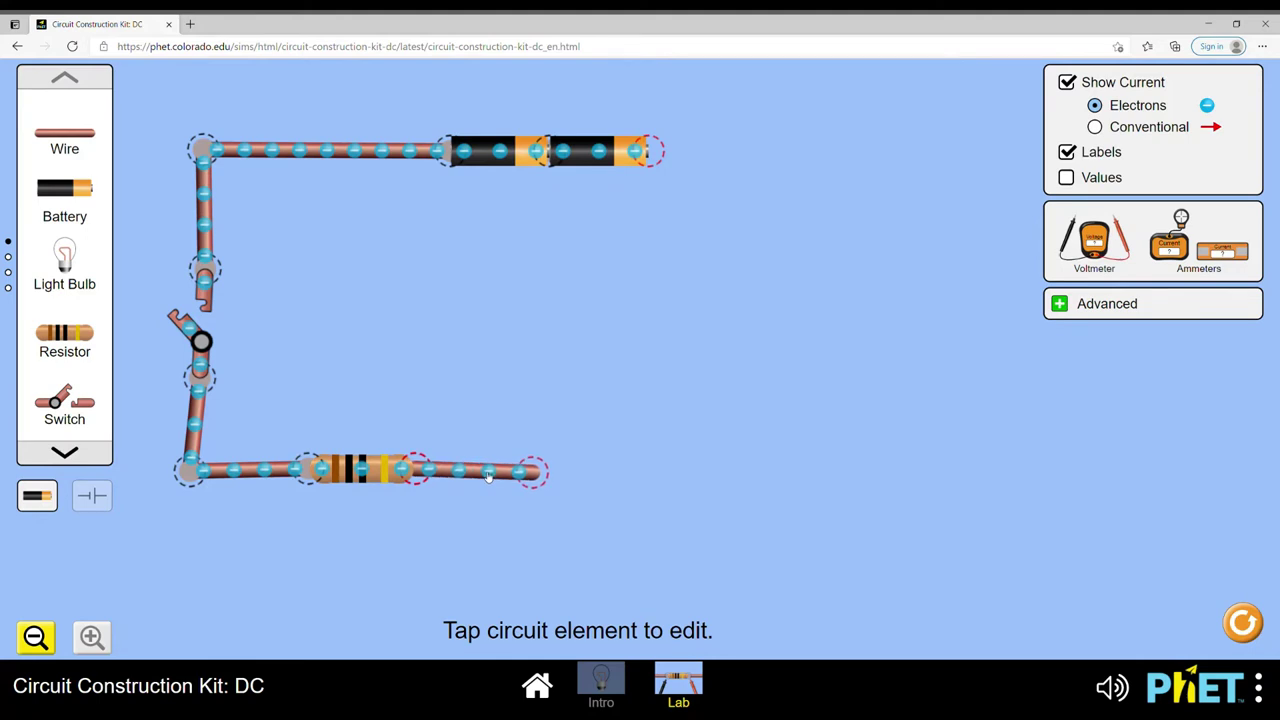
Step: Set the bottom resistor's resistance to 22.2 Ω
left_click(362, 472)
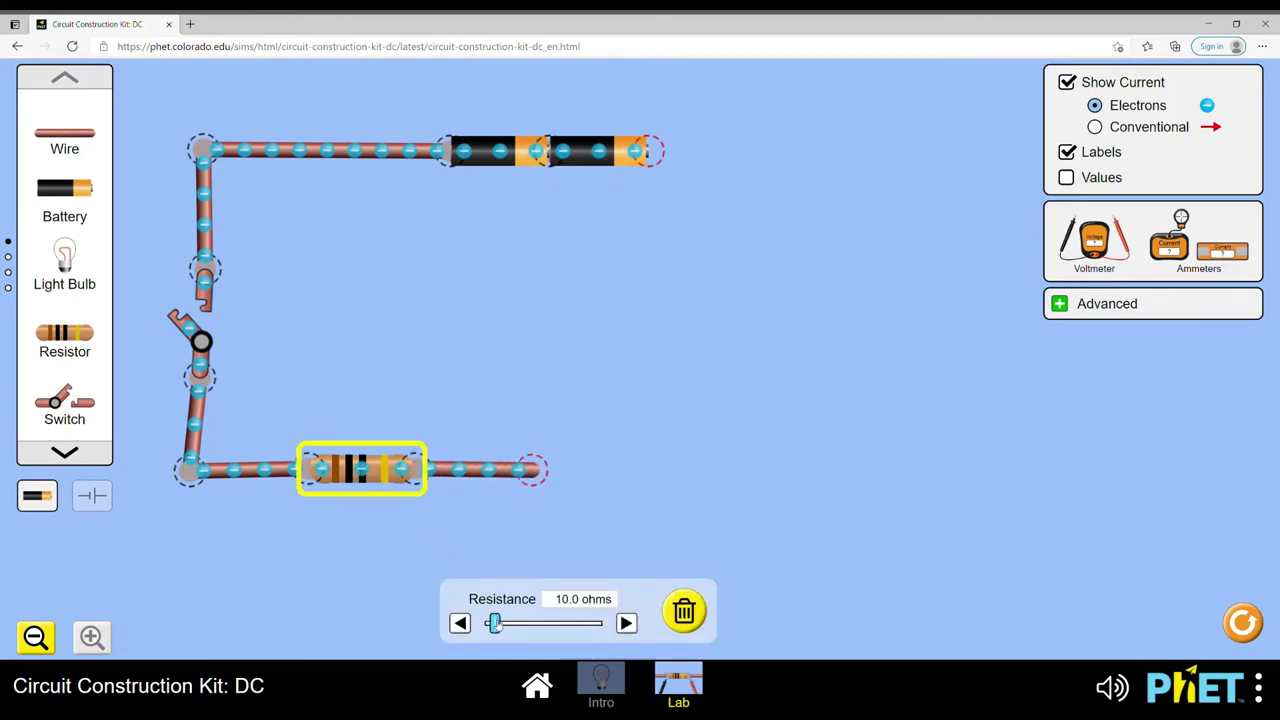
mouse_move(493, 623)
left_mouse_down()
mouse_move(615, 632)
mouse_move(509, 630)
left_mouse_up()
left_click(627, 623)
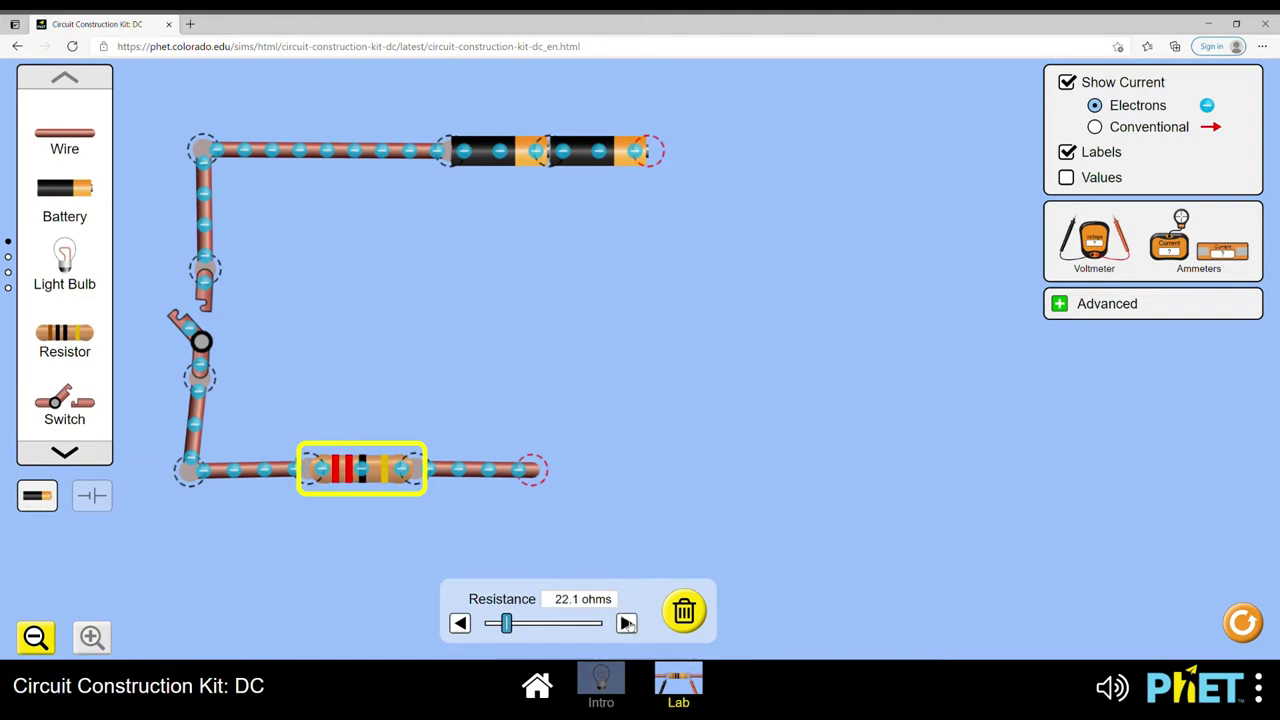
left_click(627, 623)
left_click(461, 622)
Step: Add a second resistor, a wire and a light bulb along the bottom, plus two top wires from the batteries
left_click_drag(64, 330, 590, 470)
left_click_drag(75, 148, 705, 470)
left_click_drag(66, 256, 740, 425)
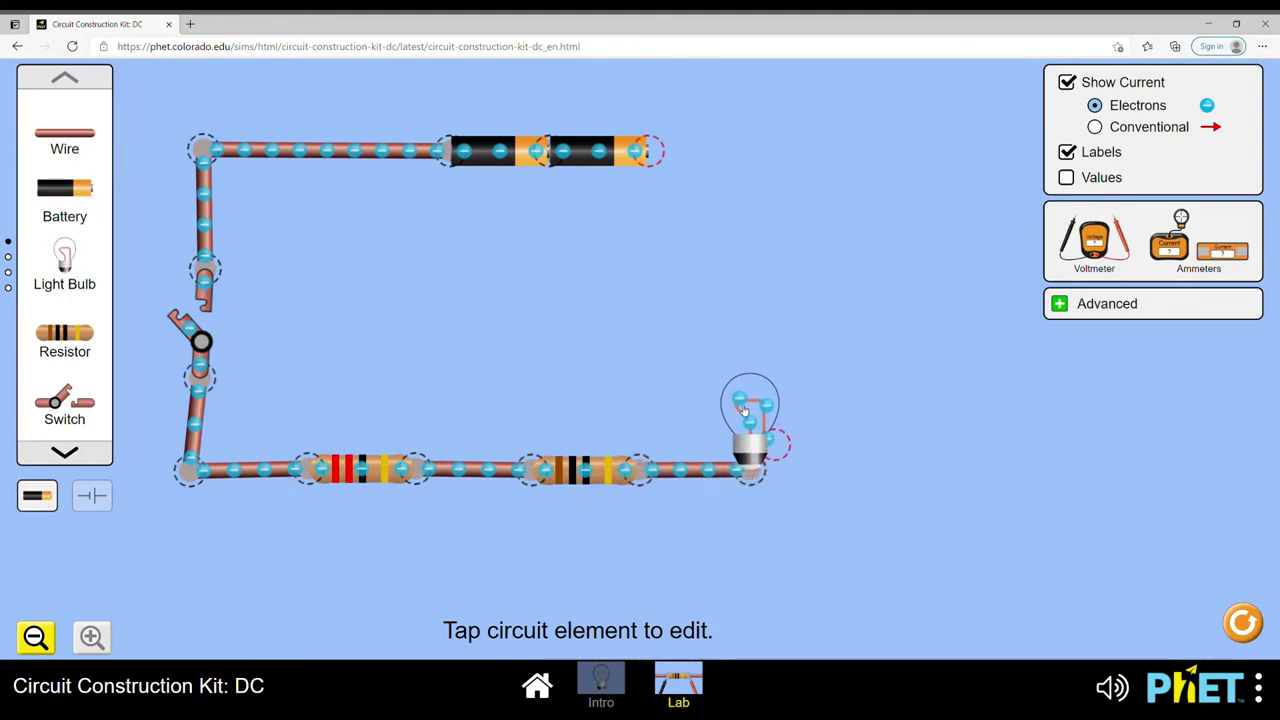
left_click(744, 410)
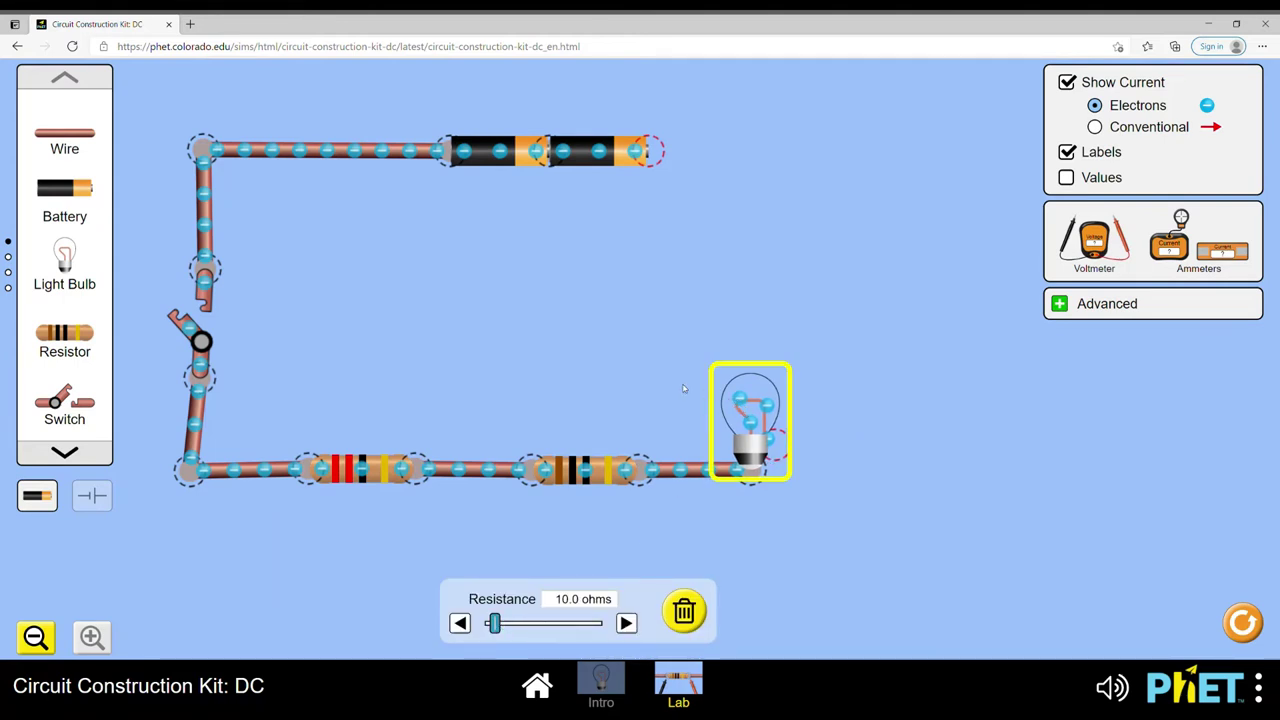
left_click_drag(56, 132, 718, 158)
left_click_drag(74, 139, 836, 152)
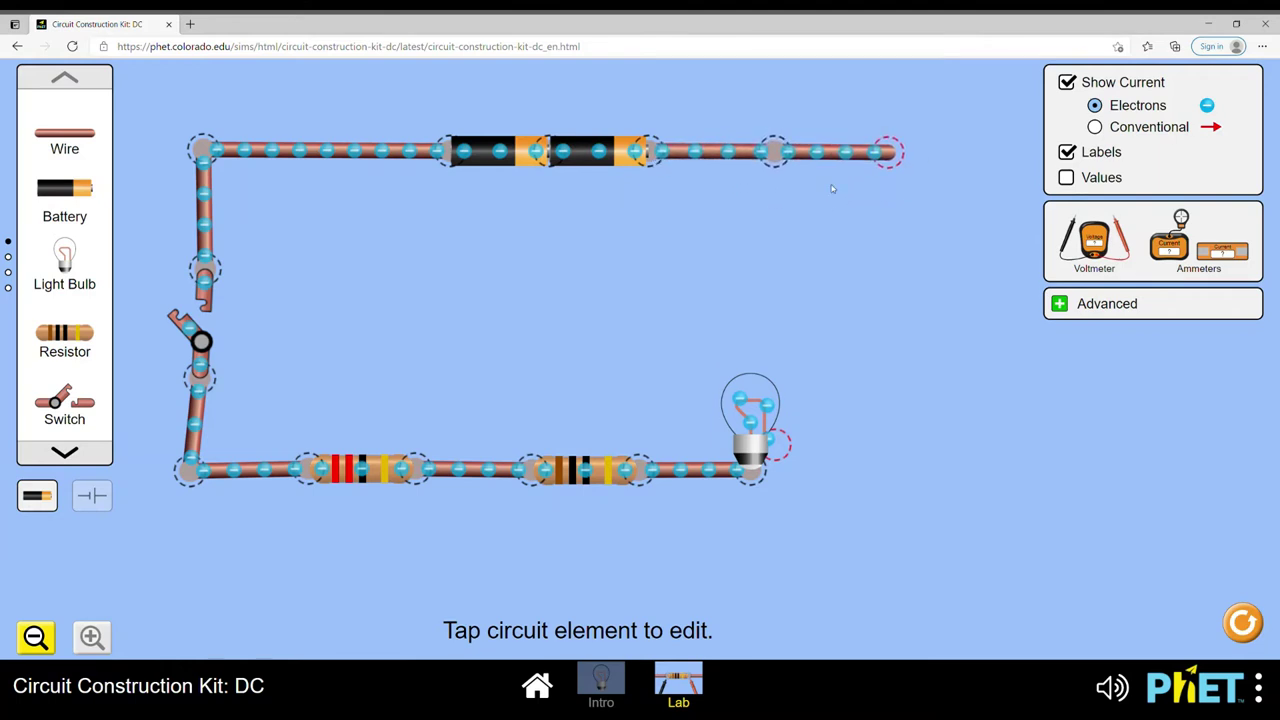
Step: Split the top wires, route the loose wire down to the bulb, and start a diagonal wire at bottom-left
left_click(776, 152)
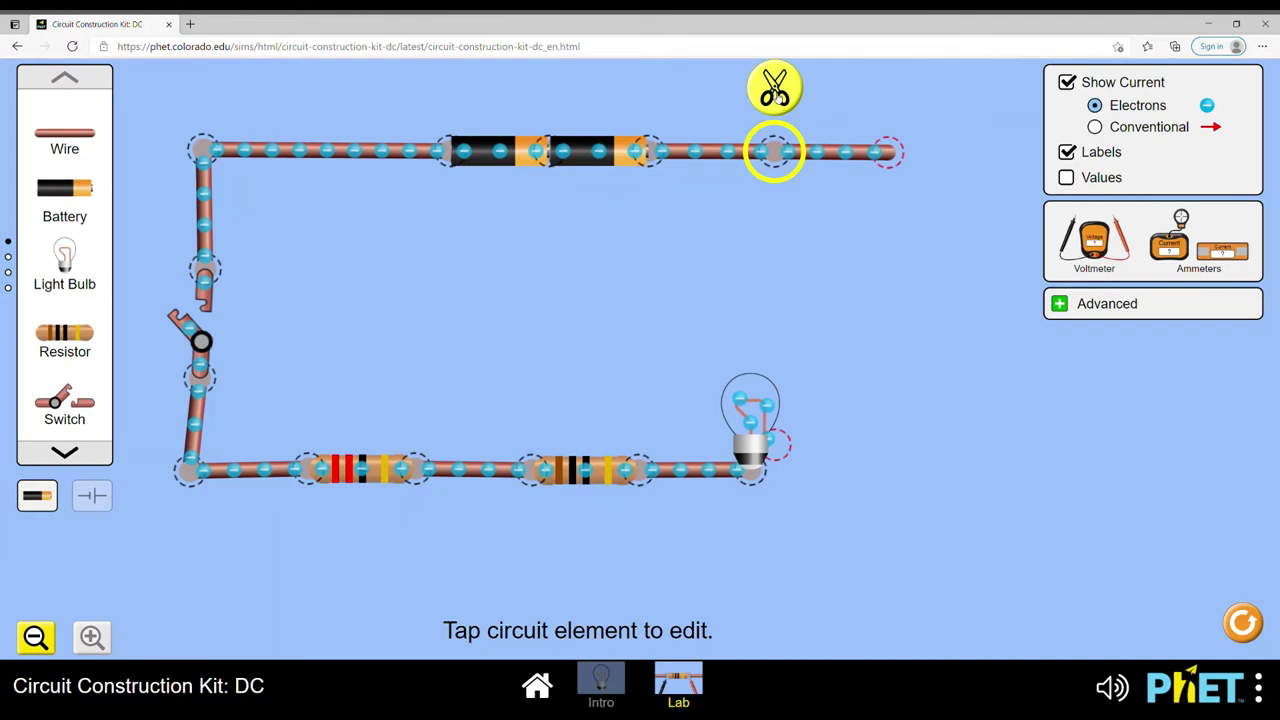
left_click(776, 92)
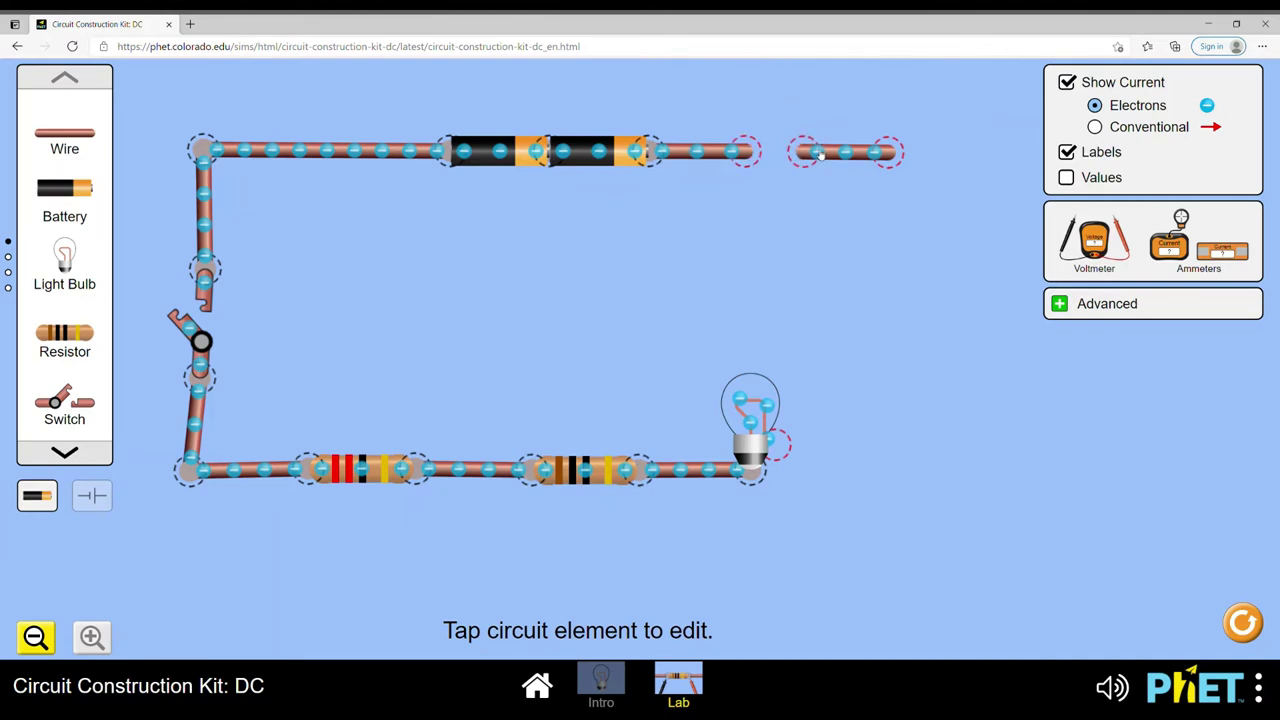
left_click_drag(819, 152, 761, 152)
left_click_drag(893, 158, 803, 442)
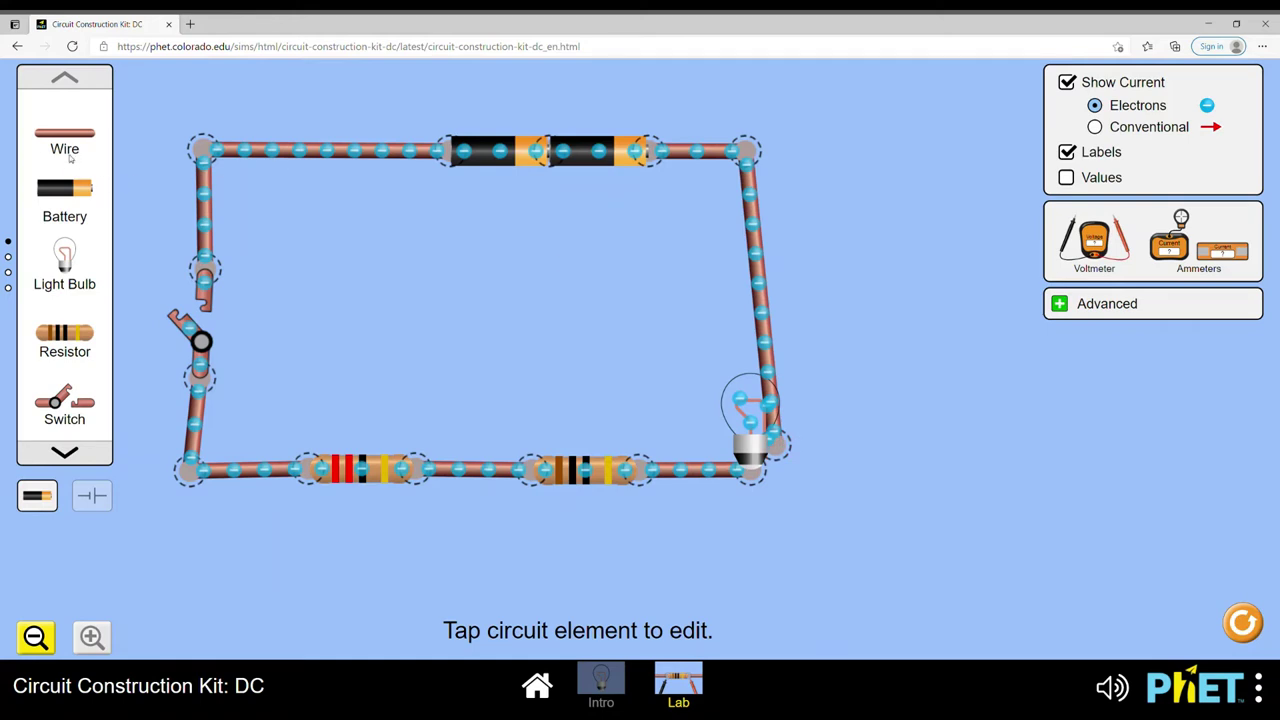
left_click_drag(71, 152, 196, 458)
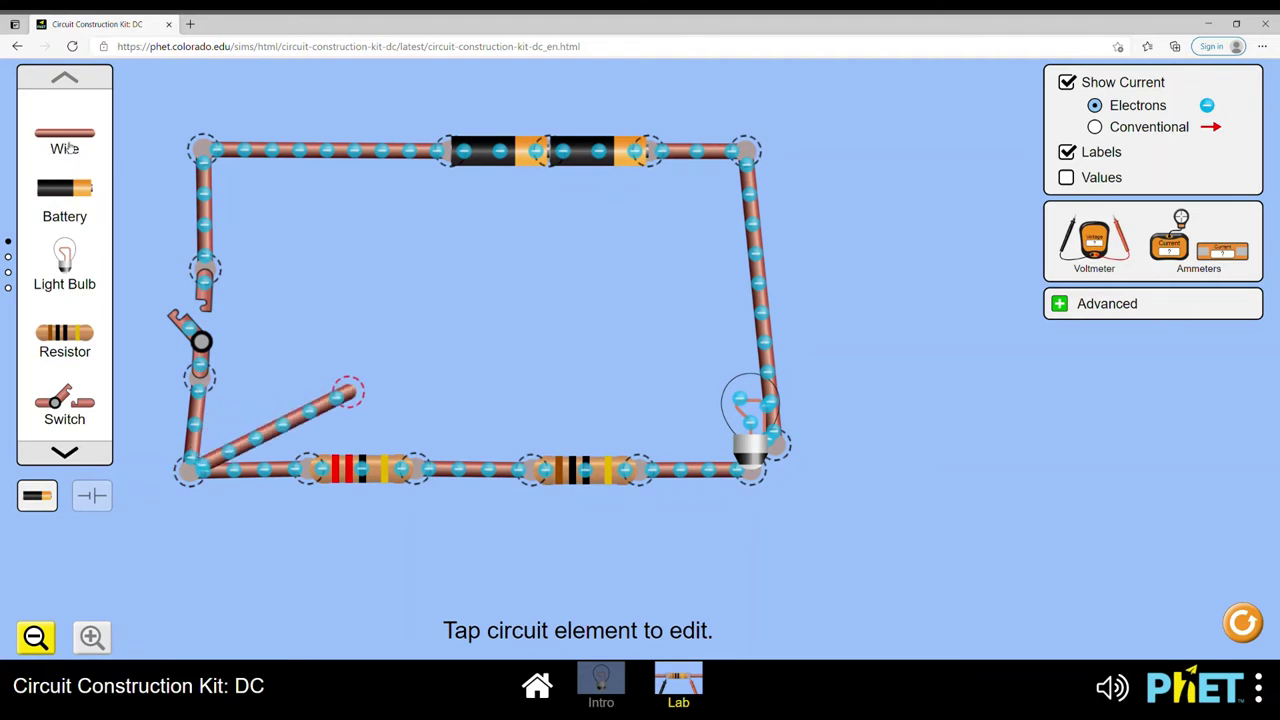
Step: Complete the diagonal branch to the bulb with a wire and a resistor, replacing the misplaced resistor
left_click_drag(68, 330, 405, 390)
left_click_drag(55, 130, 740, 460)
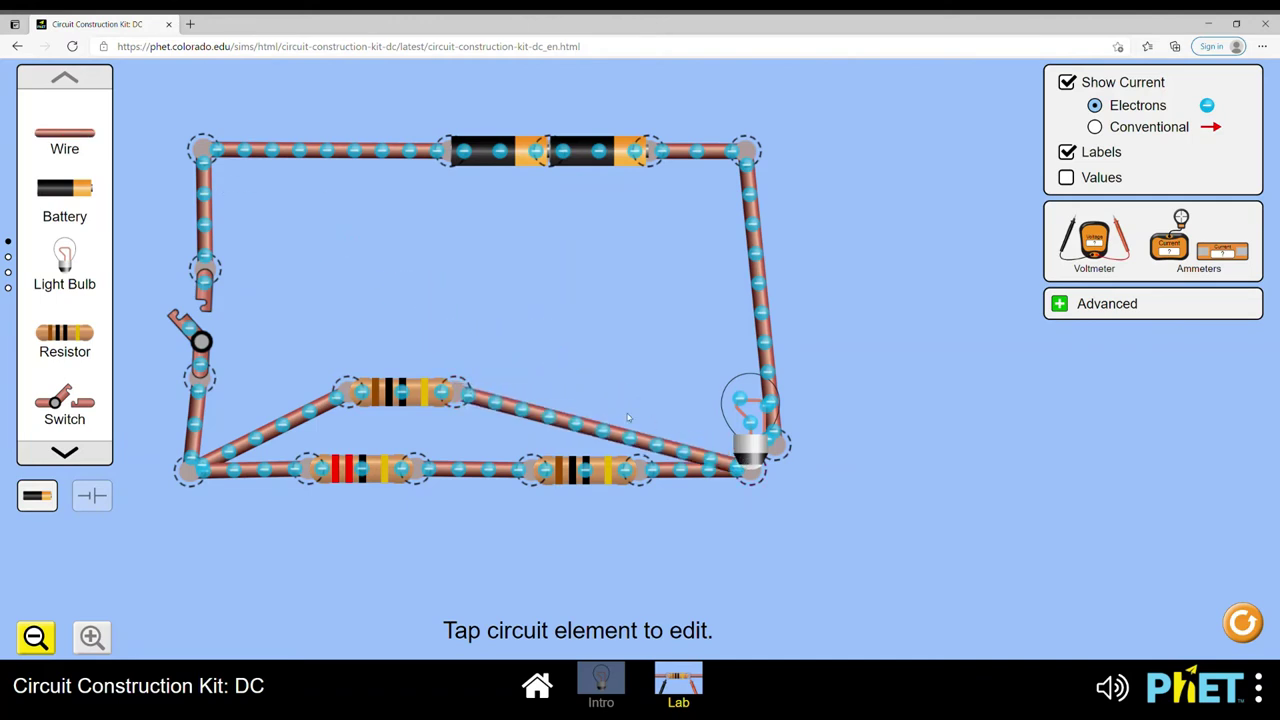
left_click(395, 393)
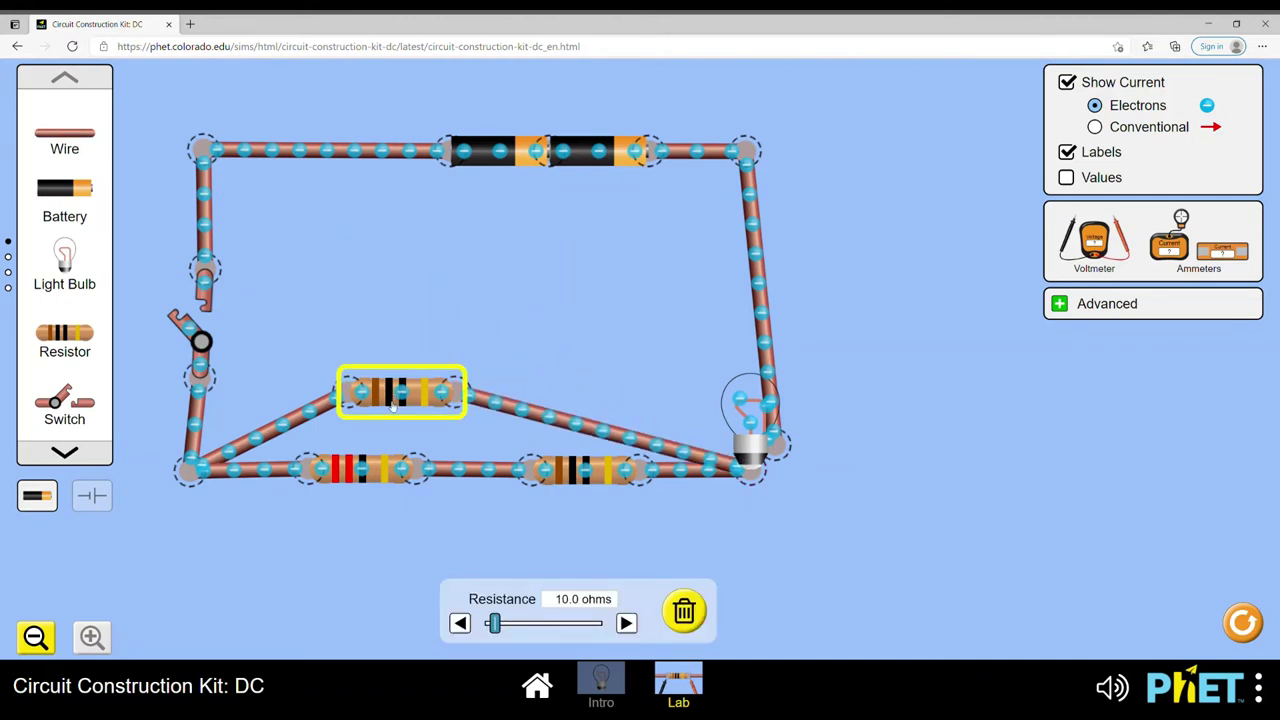
left_click(684, 614)
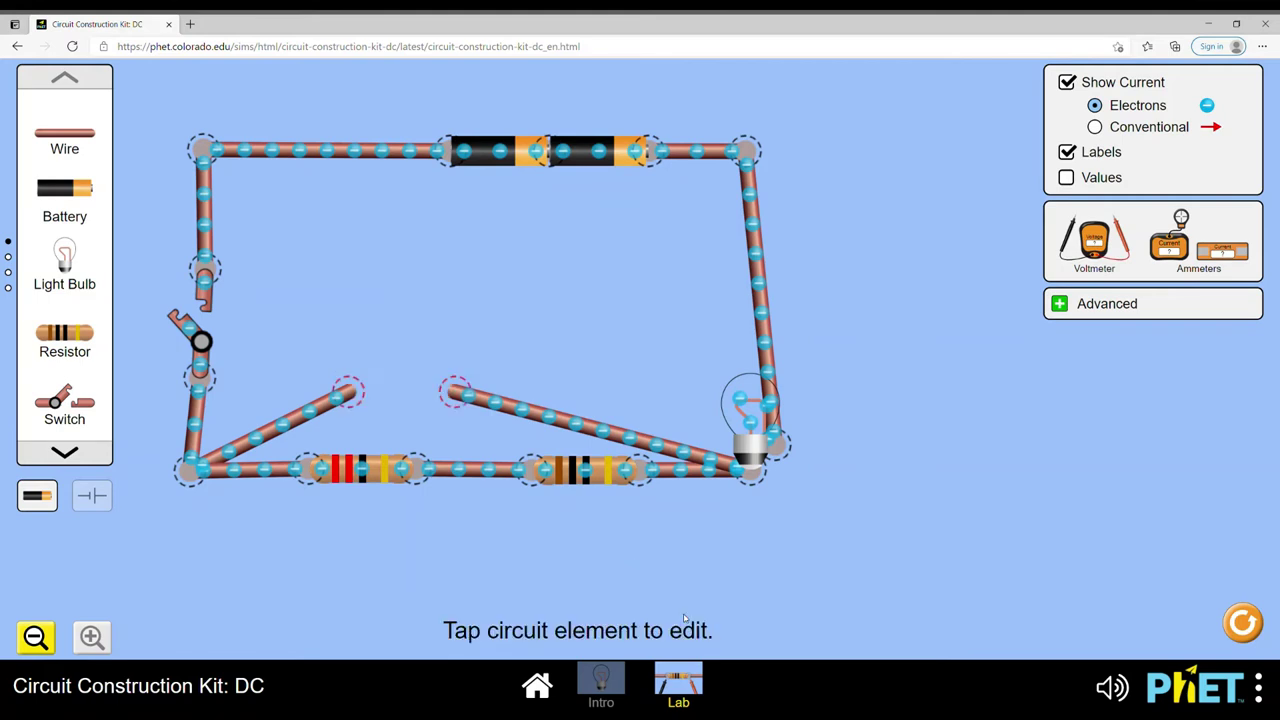
left_click_drag(64, 333, 370, 382)
Step: Align the branch resistor, close the switch to light the bulb, and place a voltmeter by the batteries
left_click_drag(446, 417, 463, 392)
left_click(190, 325)
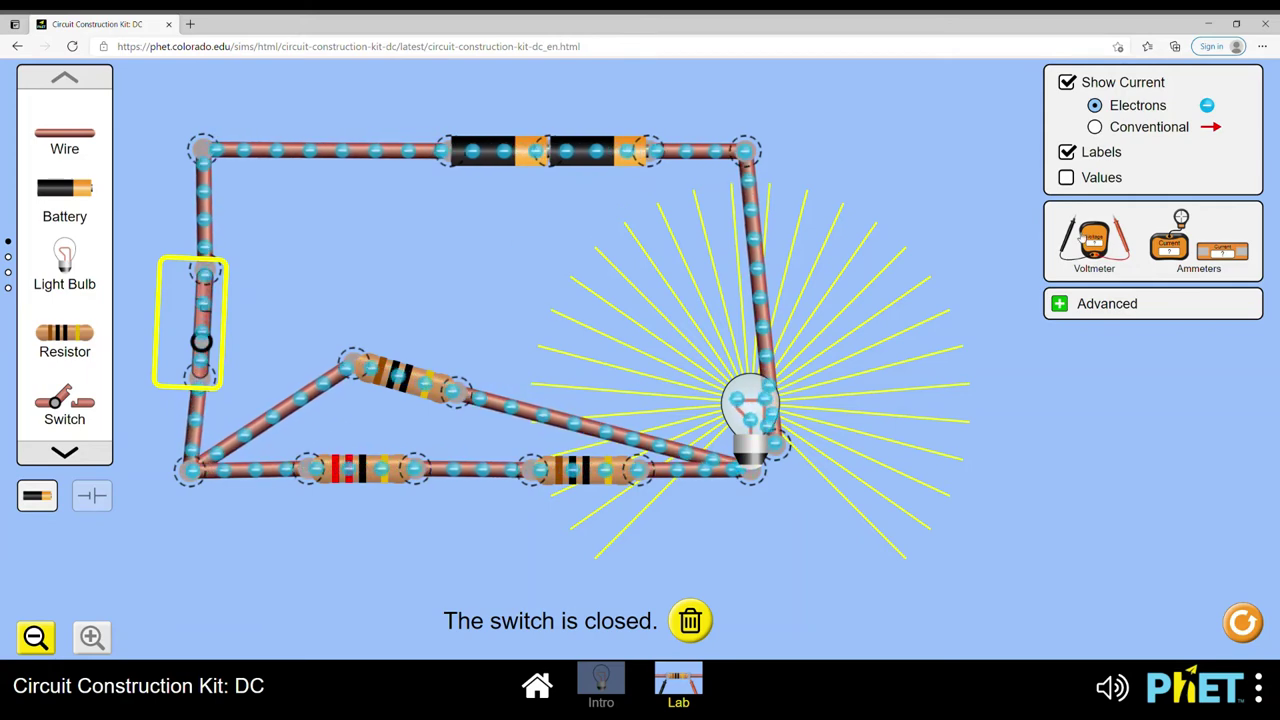
left_click_drag(1094, 240, 489, 288)
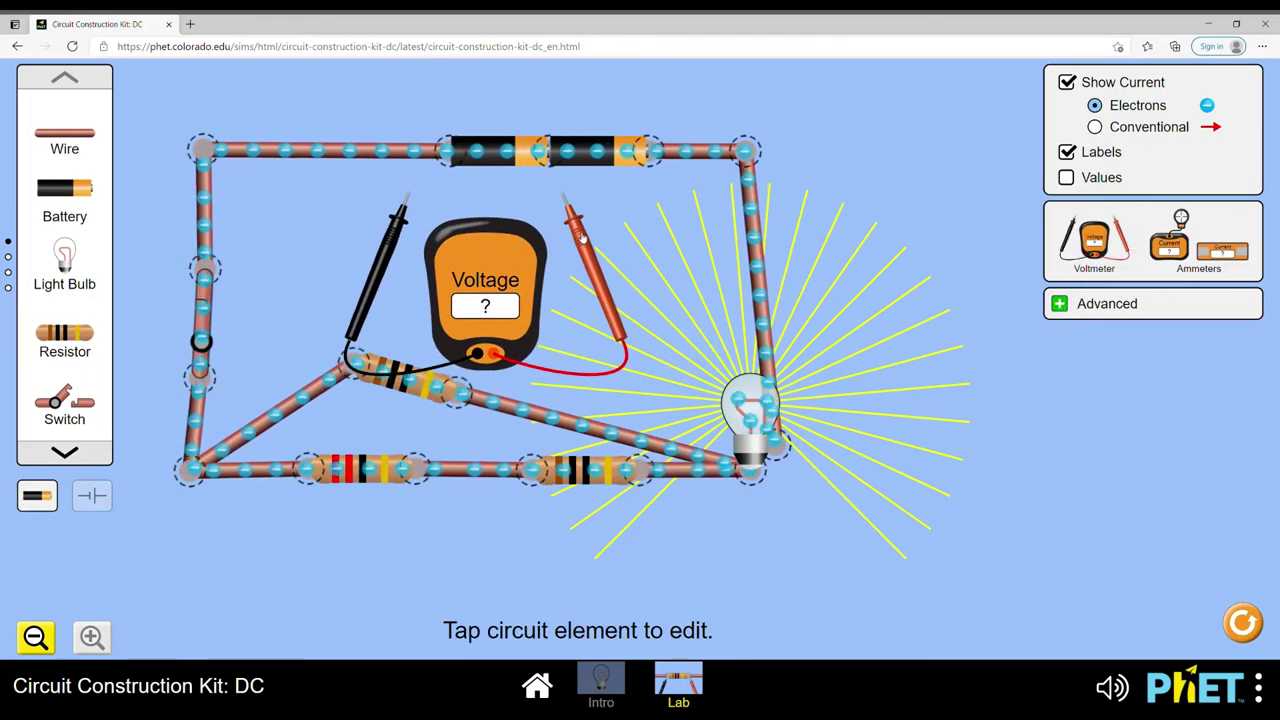
left_click_drag(595, 245, 778, 210)
left_click_drag(401, 224, 436, 180)
left_click_drag(485, 290, 534, 293)
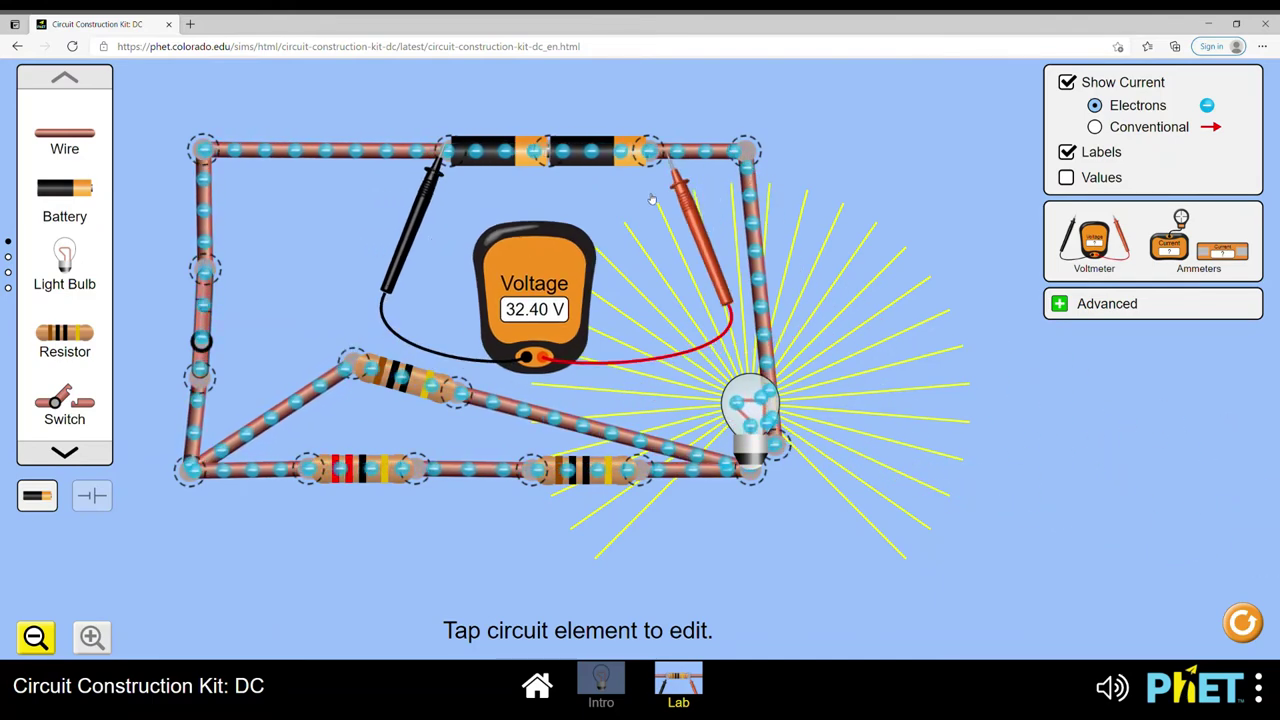
Step: Position the probes across the batteries for a 32.40 V reading, then move the black probe to the branch resistor
left_click_drag(766, 202, 670, 205)
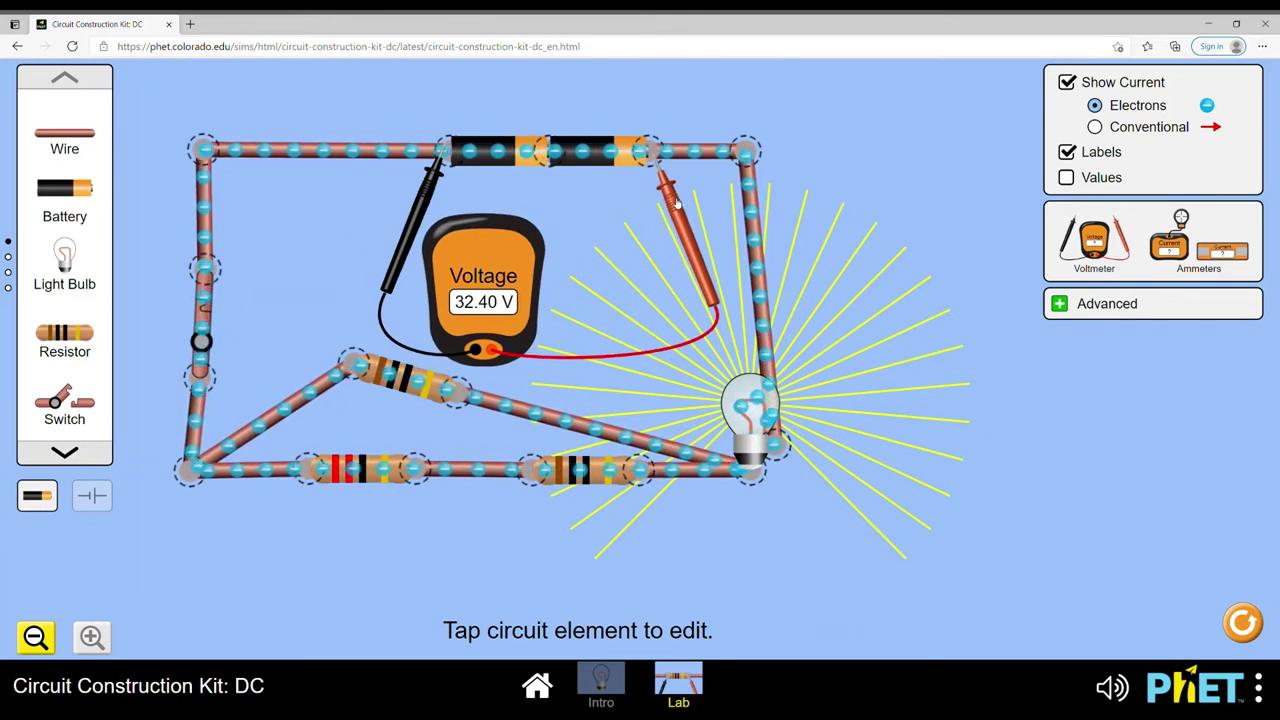
left_click_drag(426, 202, 412, 231)
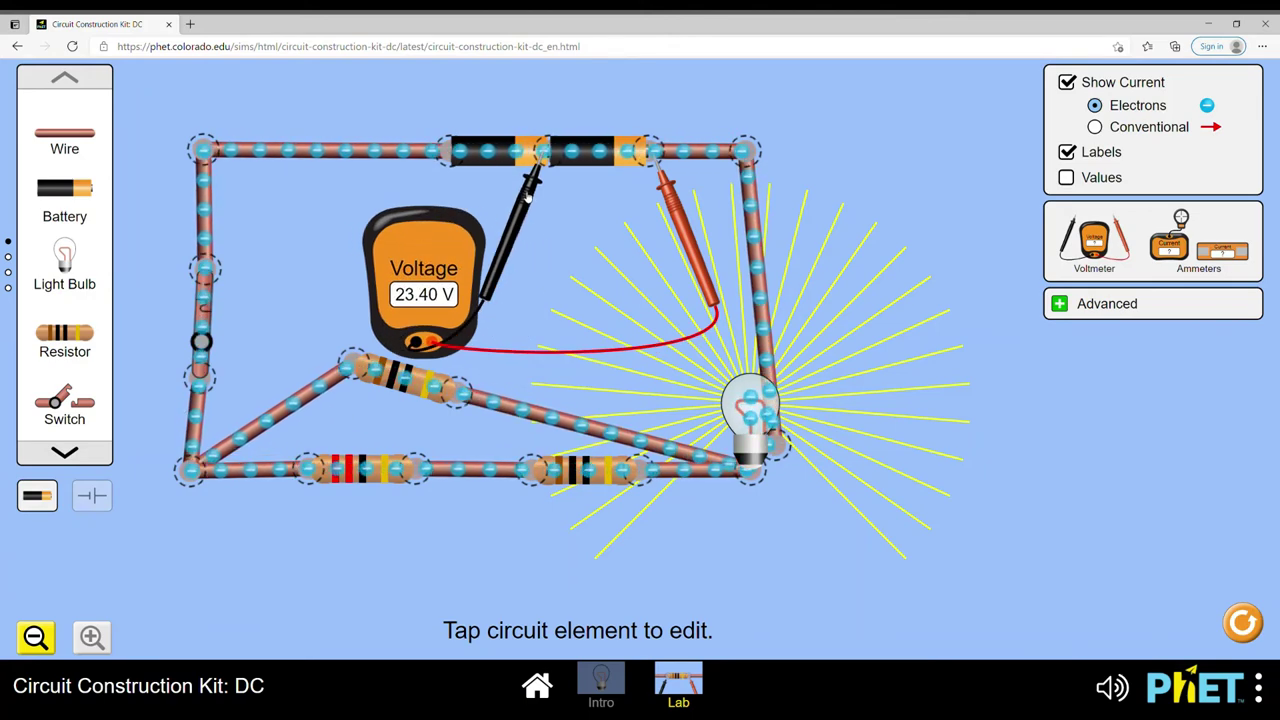
left_click_drag(528, 197, 432, 205)
left_click_drag(418, 251, 530, 246)
left_click_drag(428, 210, 347, 398)
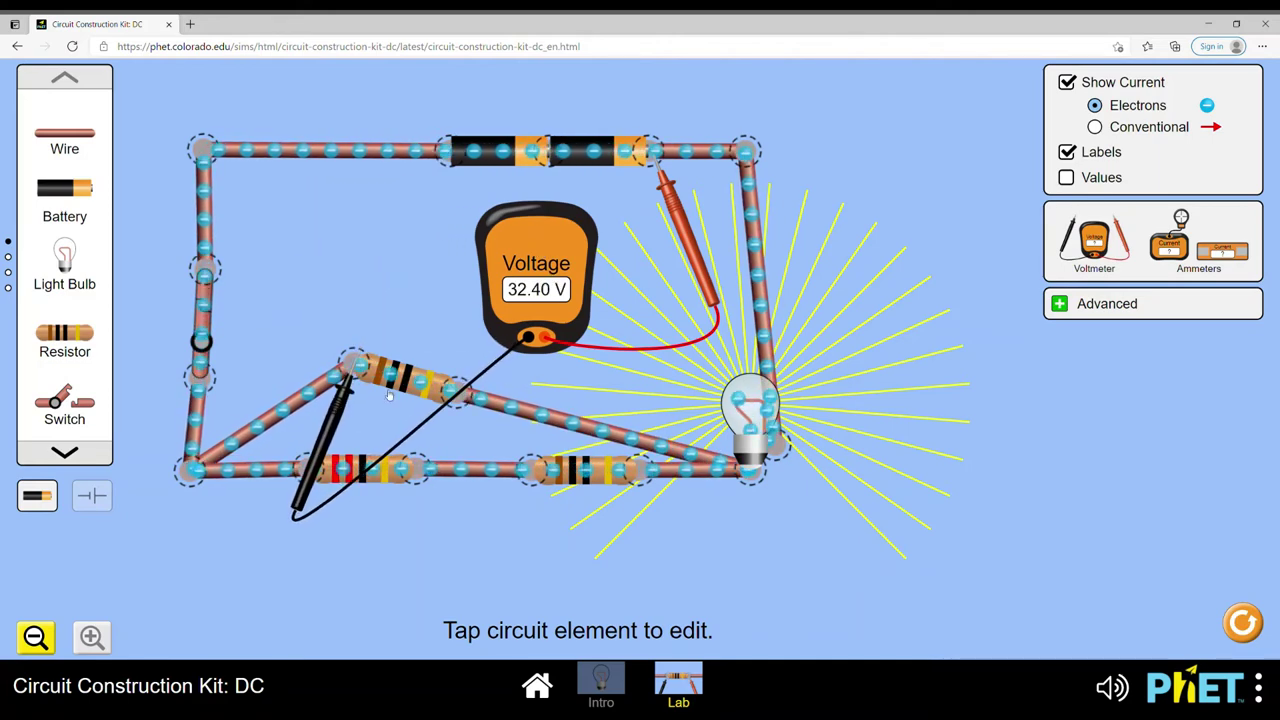
Step: Move the red probe onto the diagonal branch's 10.0 Ω resistor, reading 14.02 V
left_click_drag(672, 255, 490, 455)
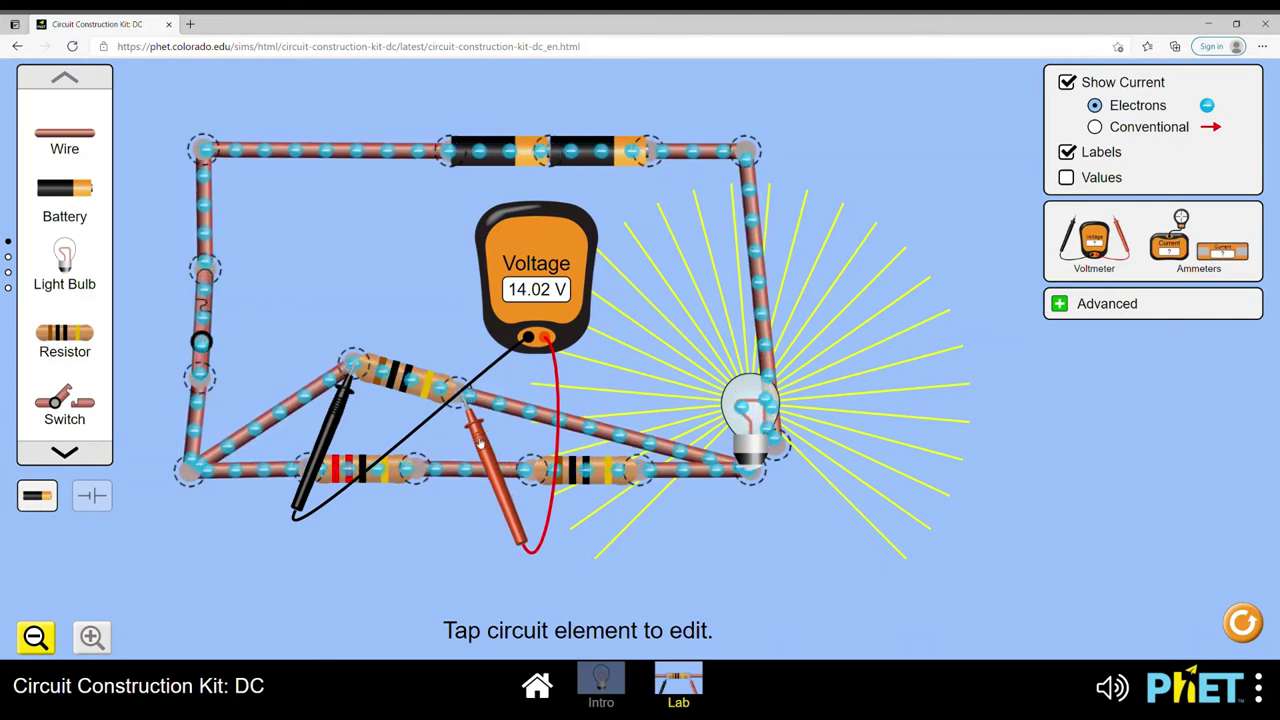
left_click_drag(480, 442, 440, 462)
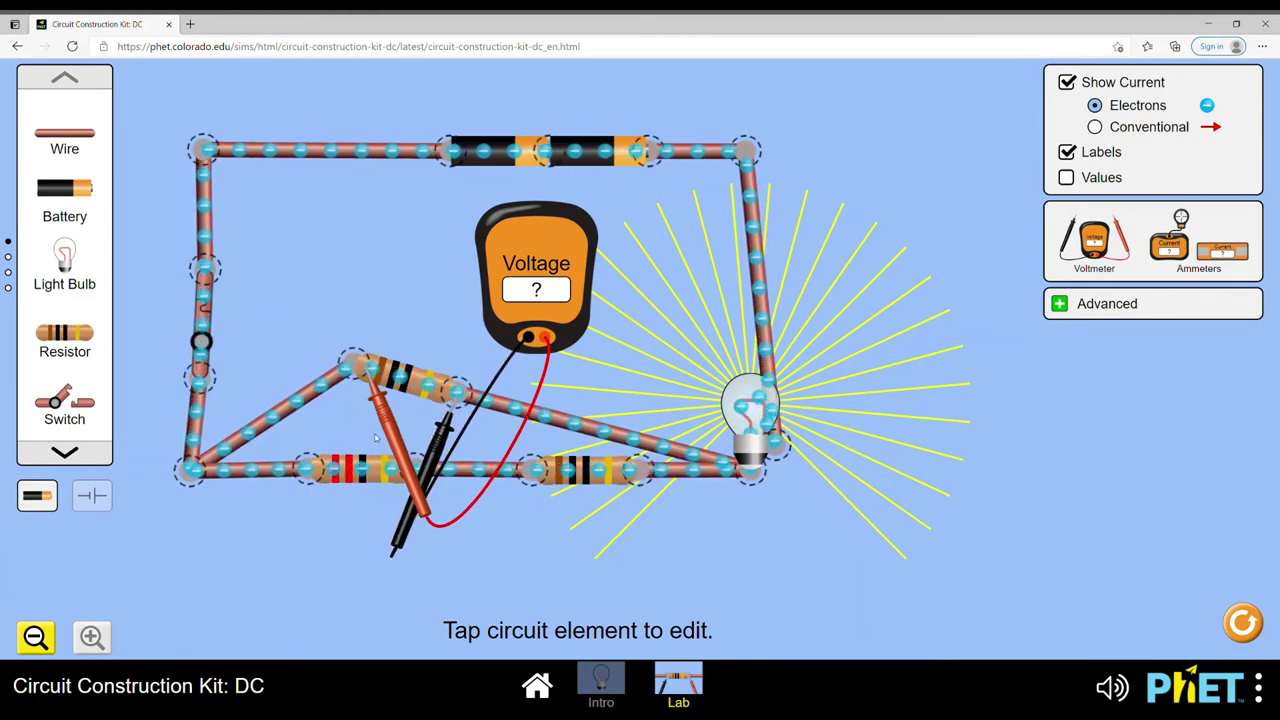
left_click_drag(386, 414, 337, 405)
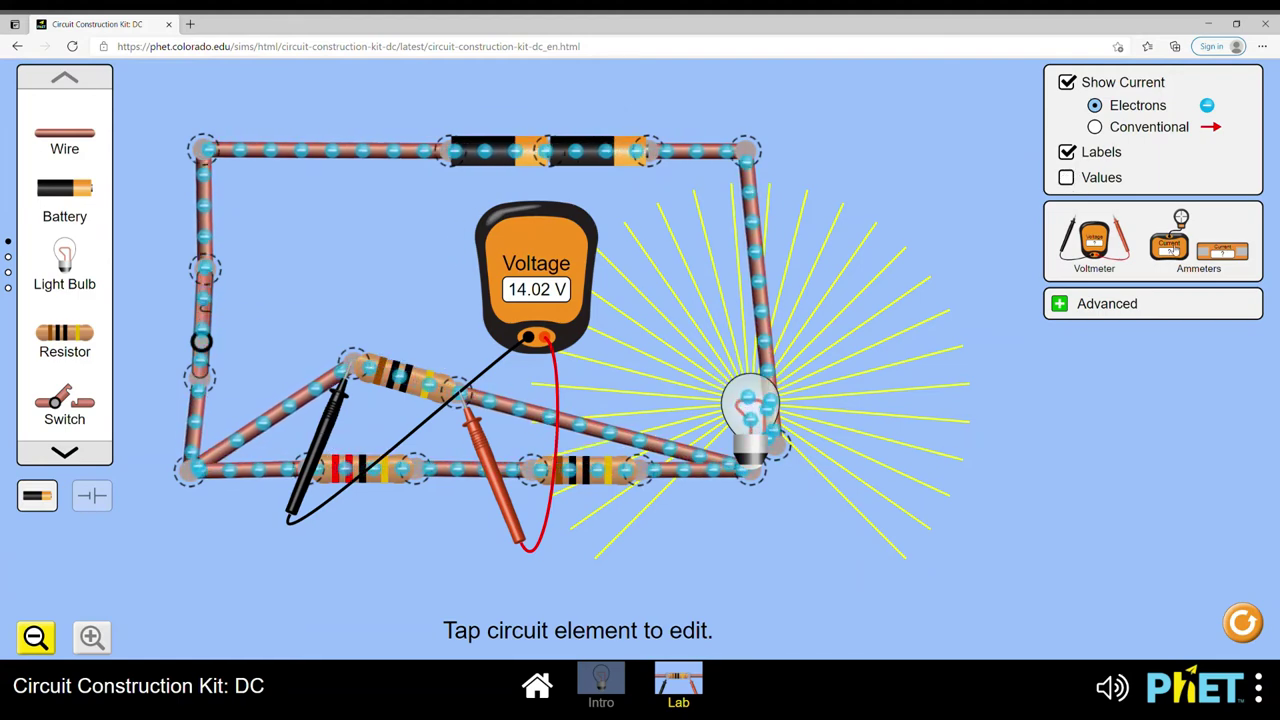
Step: Use a probe ammeter to read 1.84 A in the top wire and 1.40 A at the slanted resistor
left_click_drag(1170, 246, 868, 305)
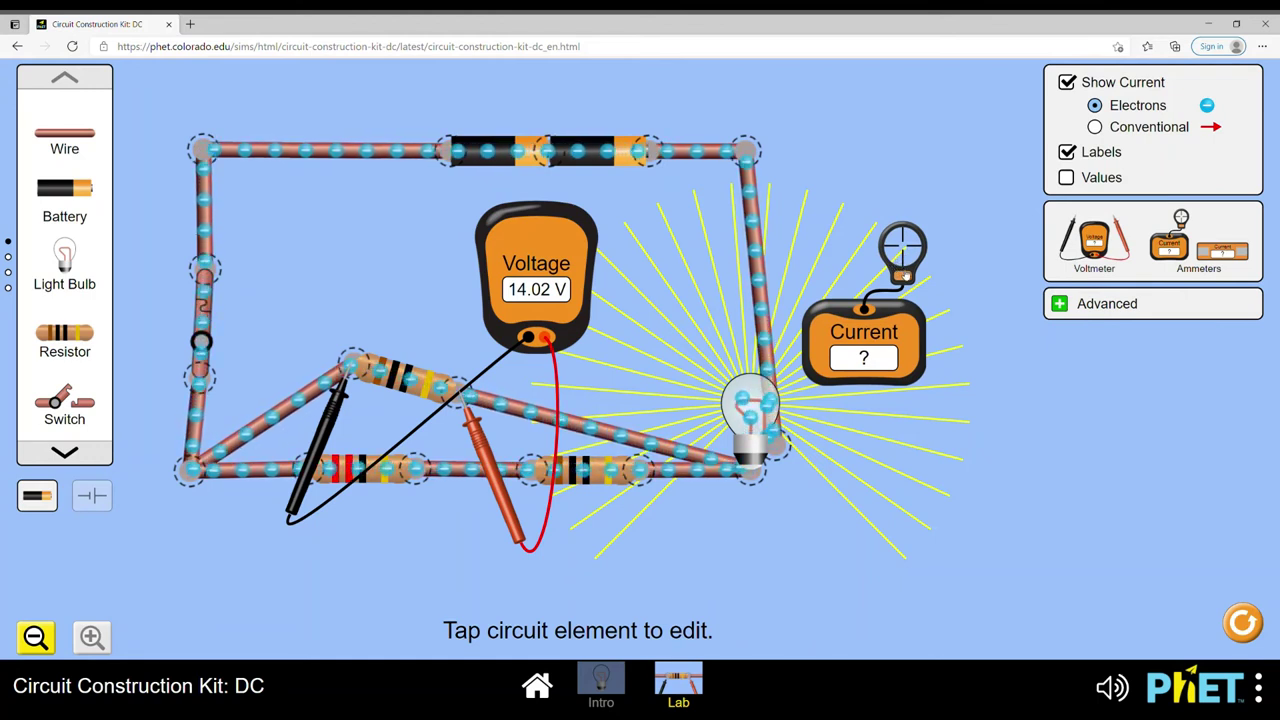
left_click_drag(905, 275, 693, 185)
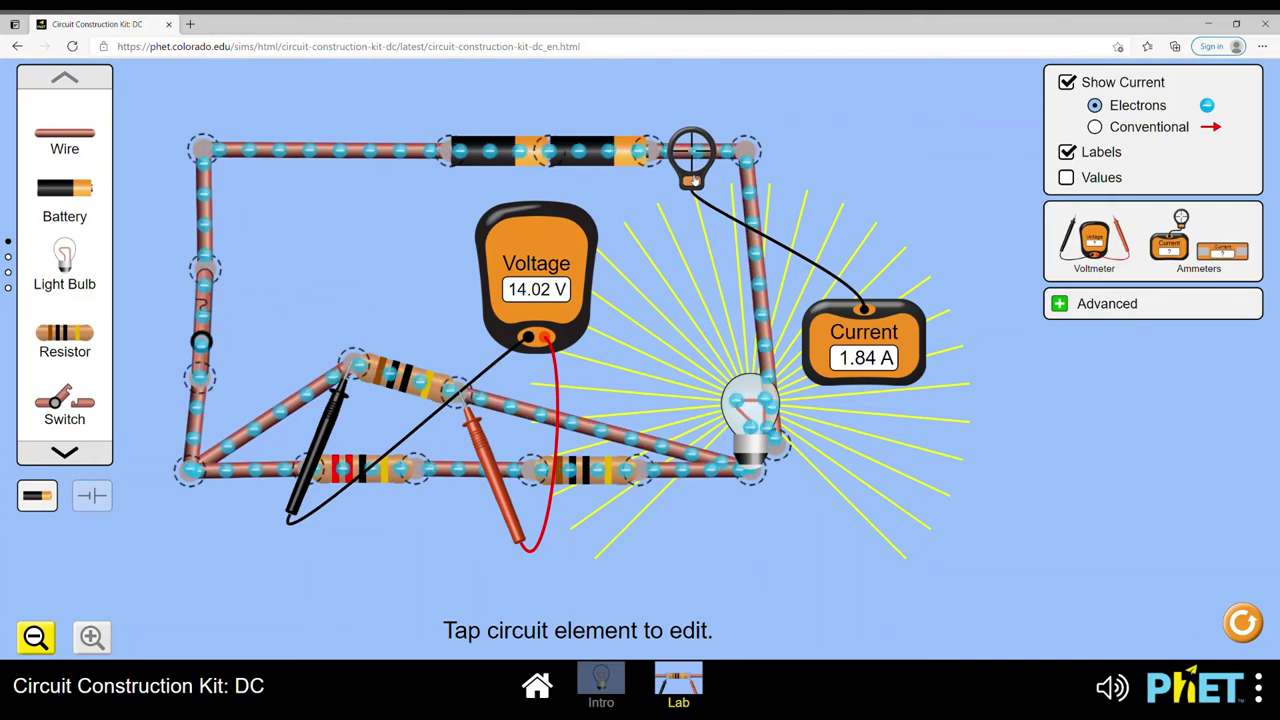
left_click_drag(692, 180, 390, 366)
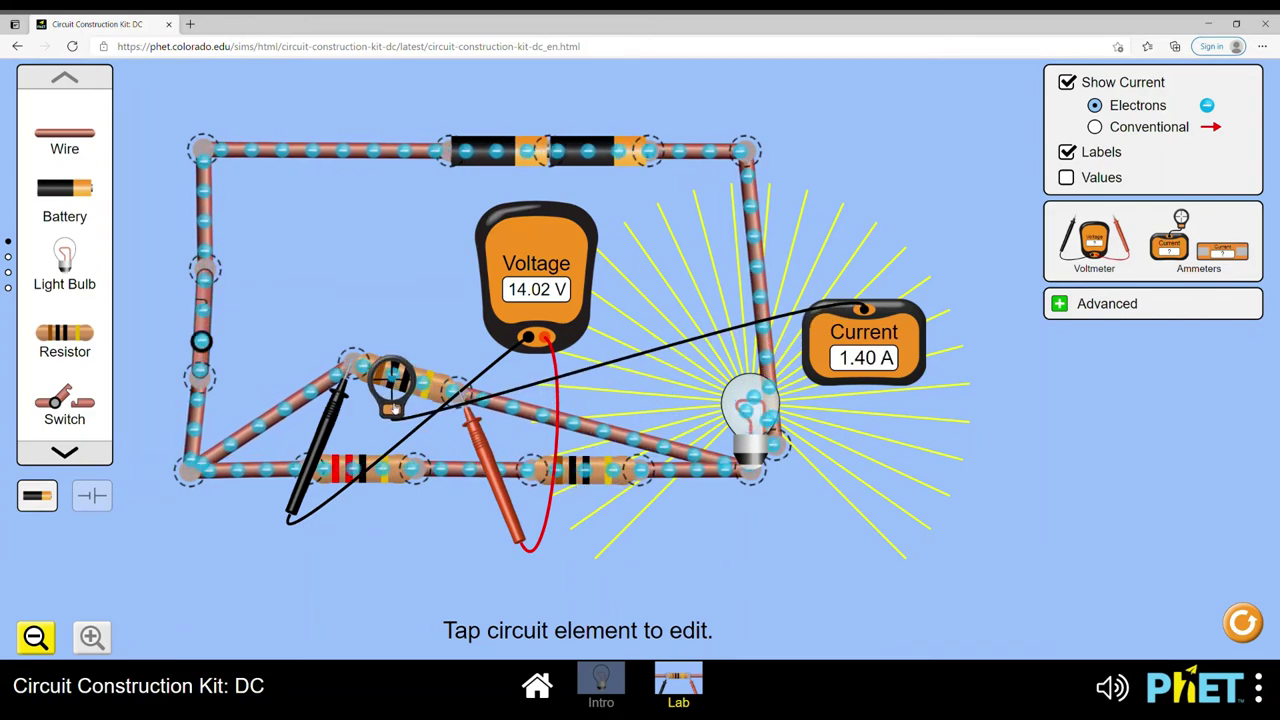
Step: Take the ammeter probe off the resistor, move the meter aside, and return the voltmeter to its panel
left_click_drag(395, 408, 896, 233)
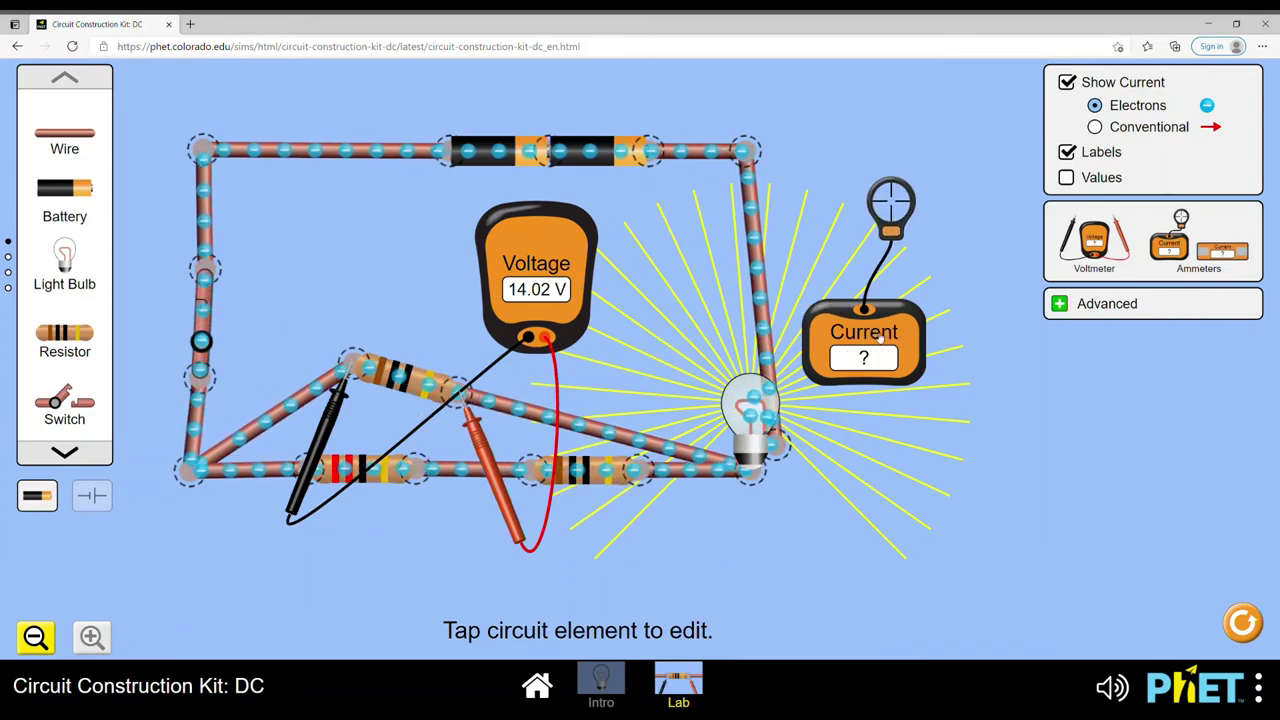
left_click_drag(874, 342, 944, 437)
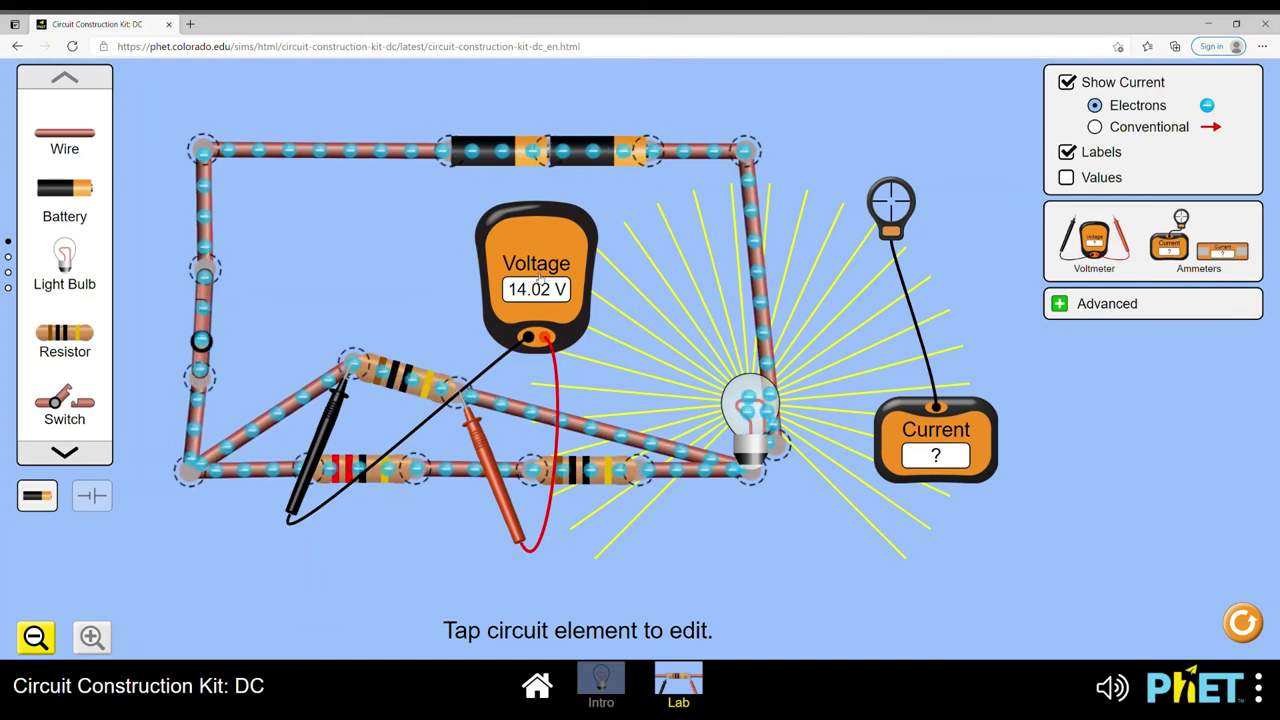
left_click_drag(540, 283, 1110, 243)
Step: Swap the probe ammeter for a series ammeter spliced into the cut top-right corner, reading 1.84 A
left_click_drag(943, 428, 1140, 245)
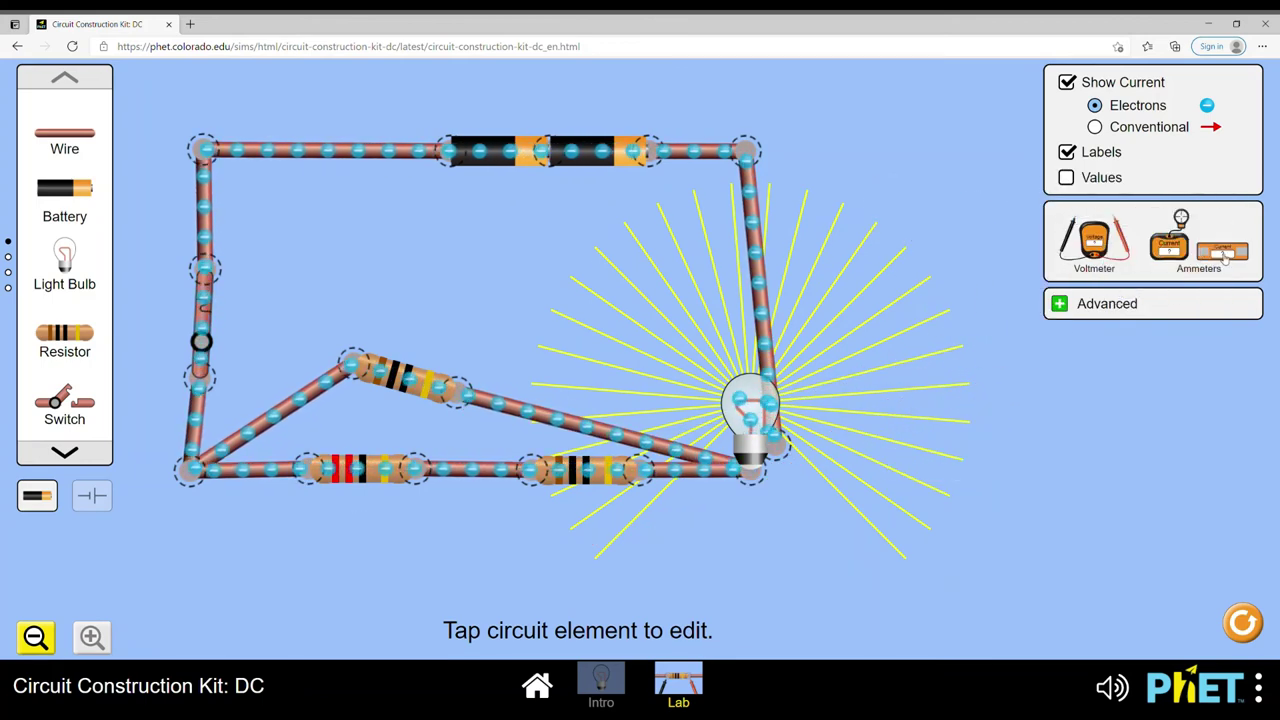
left_click_drag(1222, 250, 884, 205)
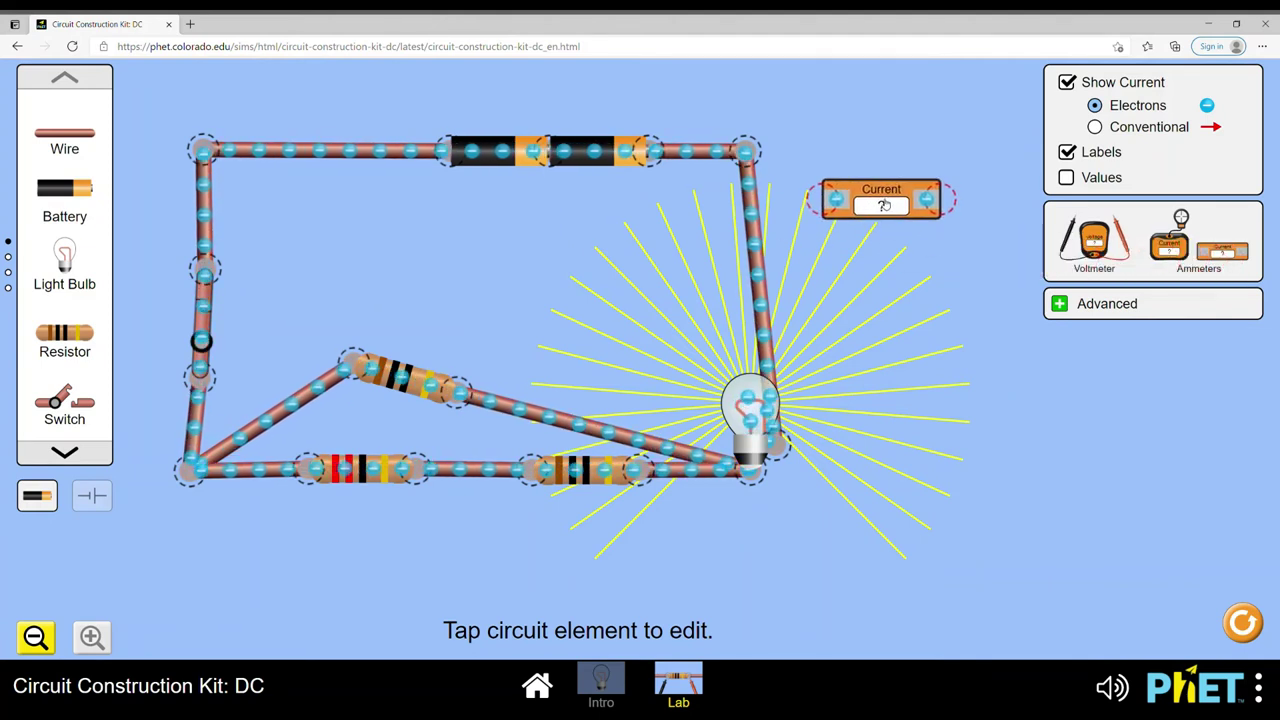
left_click(745, 151)
left_click(799, 106)
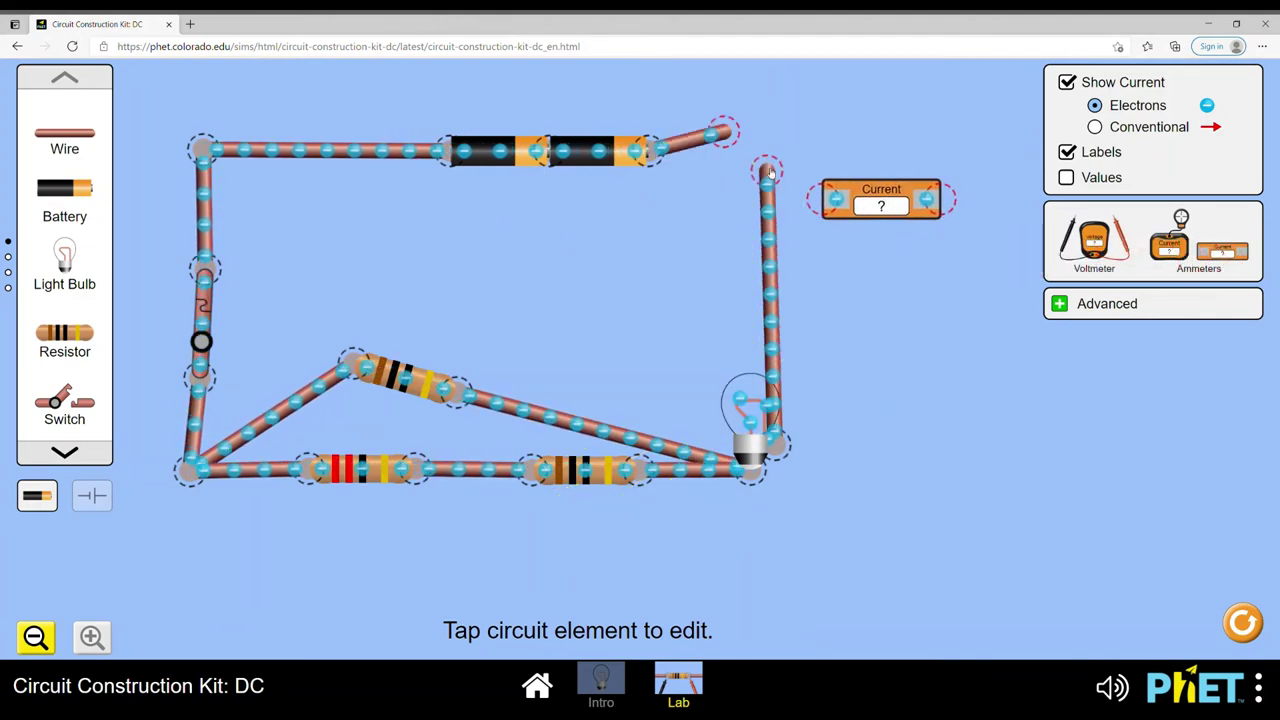
left_click_drag(836, 200, 740, 145)
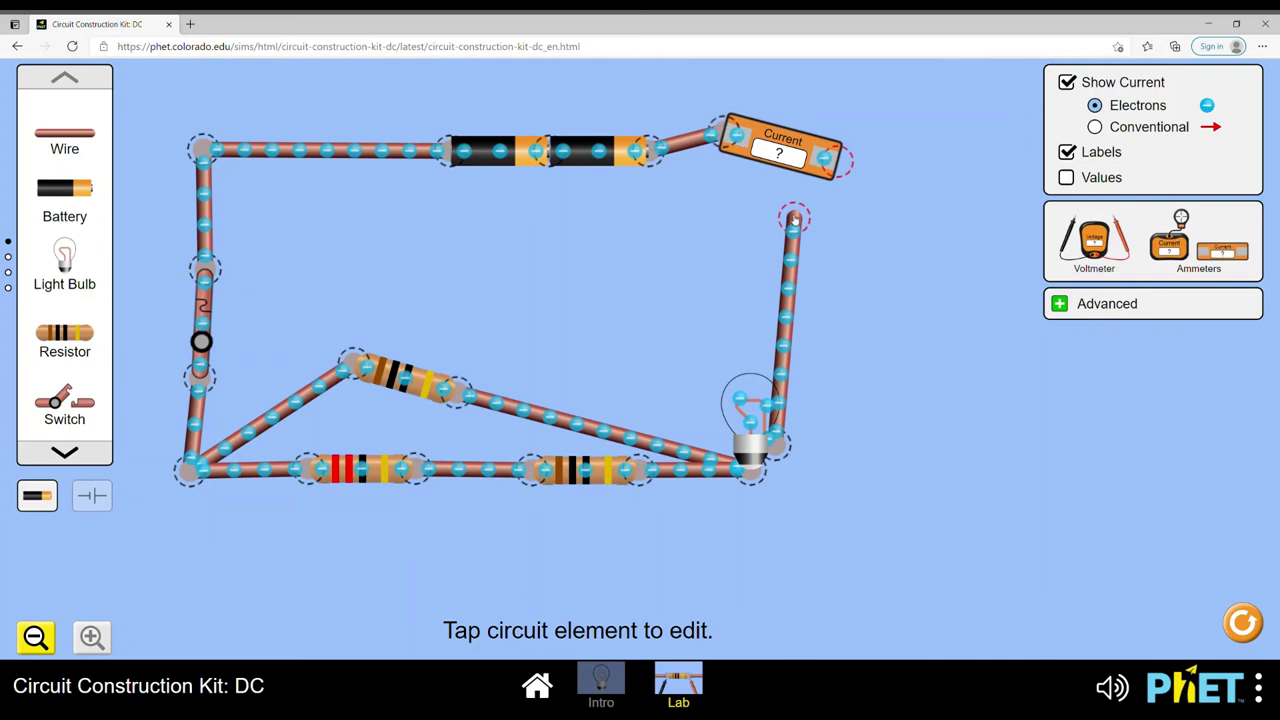
left_click_drag(843, 175, 837, 160)
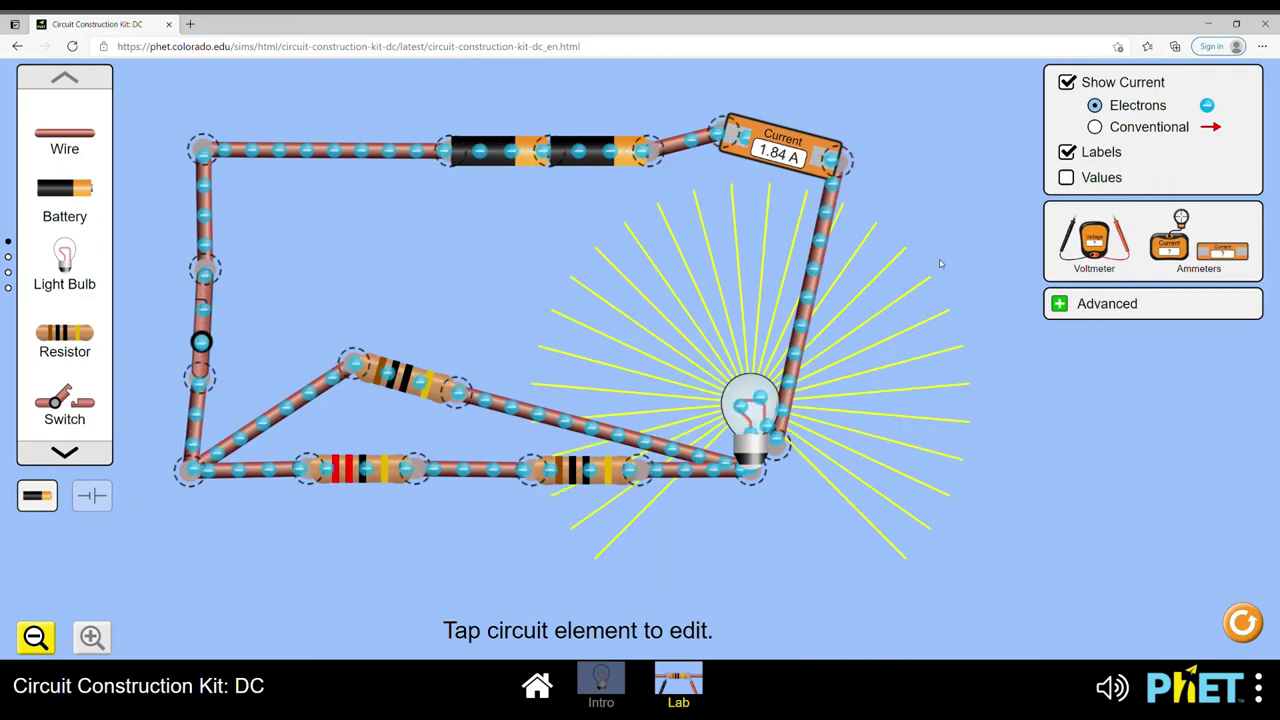
left_click(93, 497)
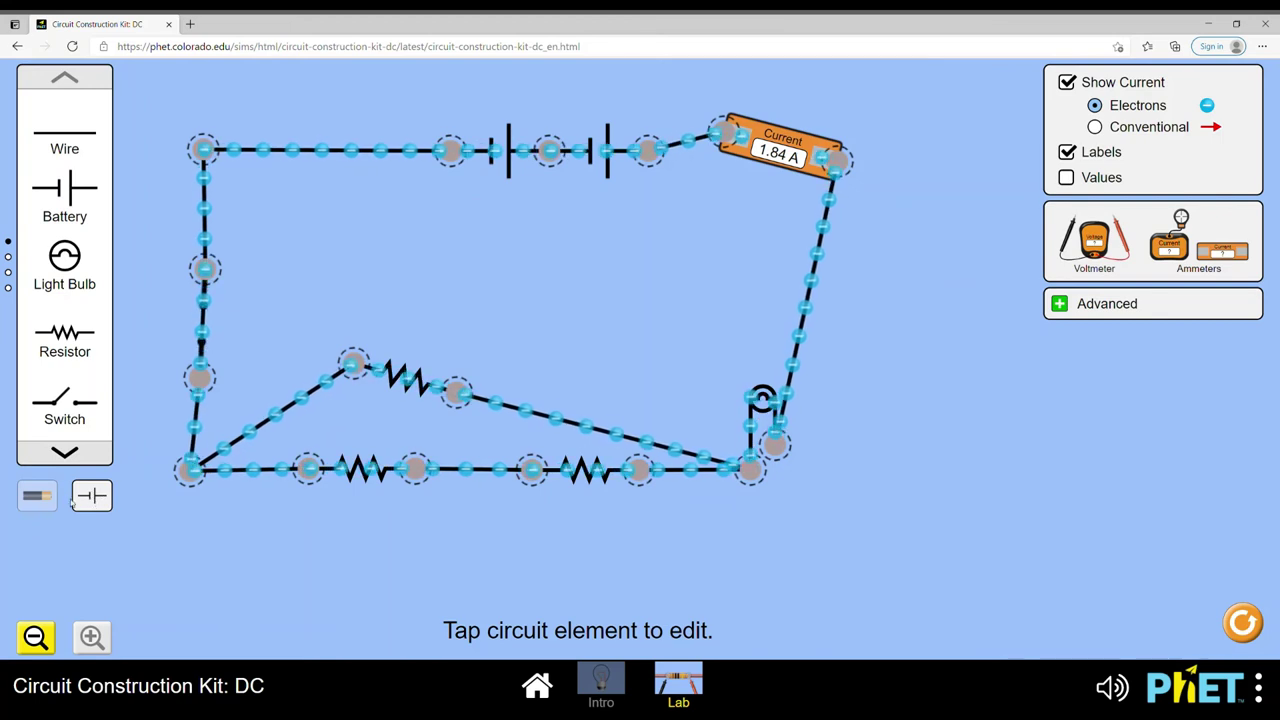
left_click(48, 500)
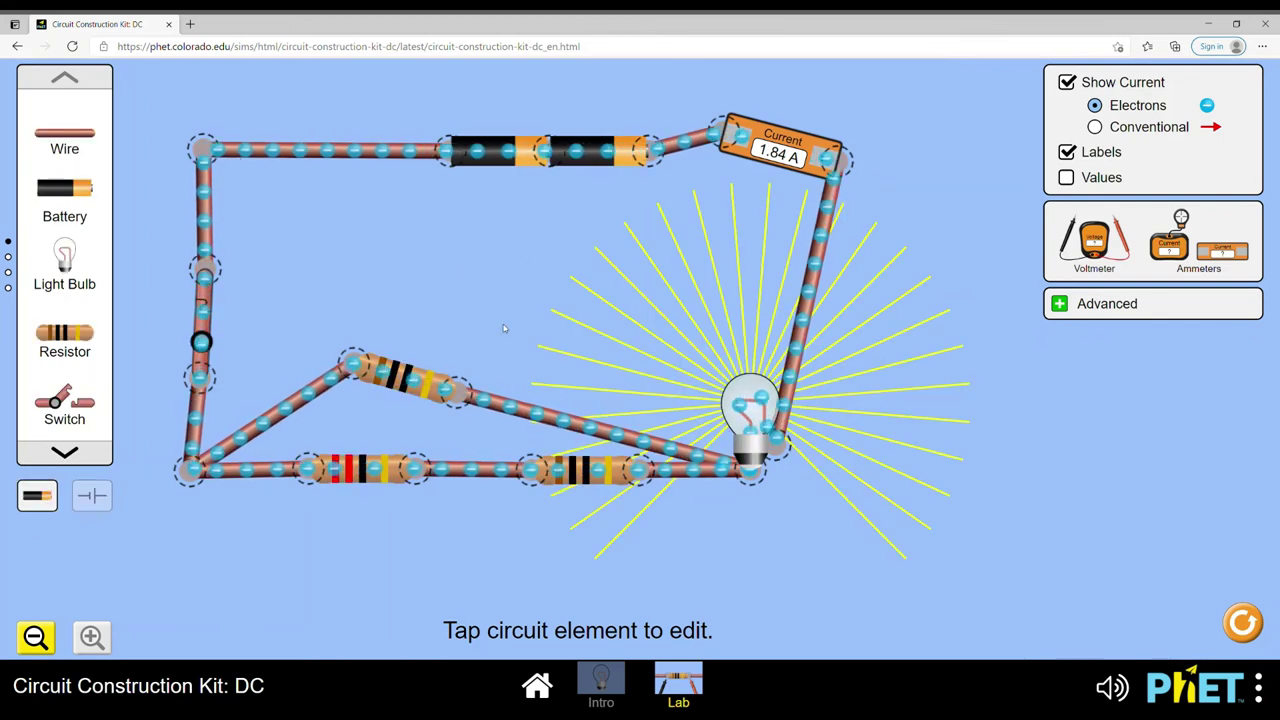
Step: Page the toolbox carousel down three times to its last page with Hand, Dog and Pencil
left_click(72, 454)
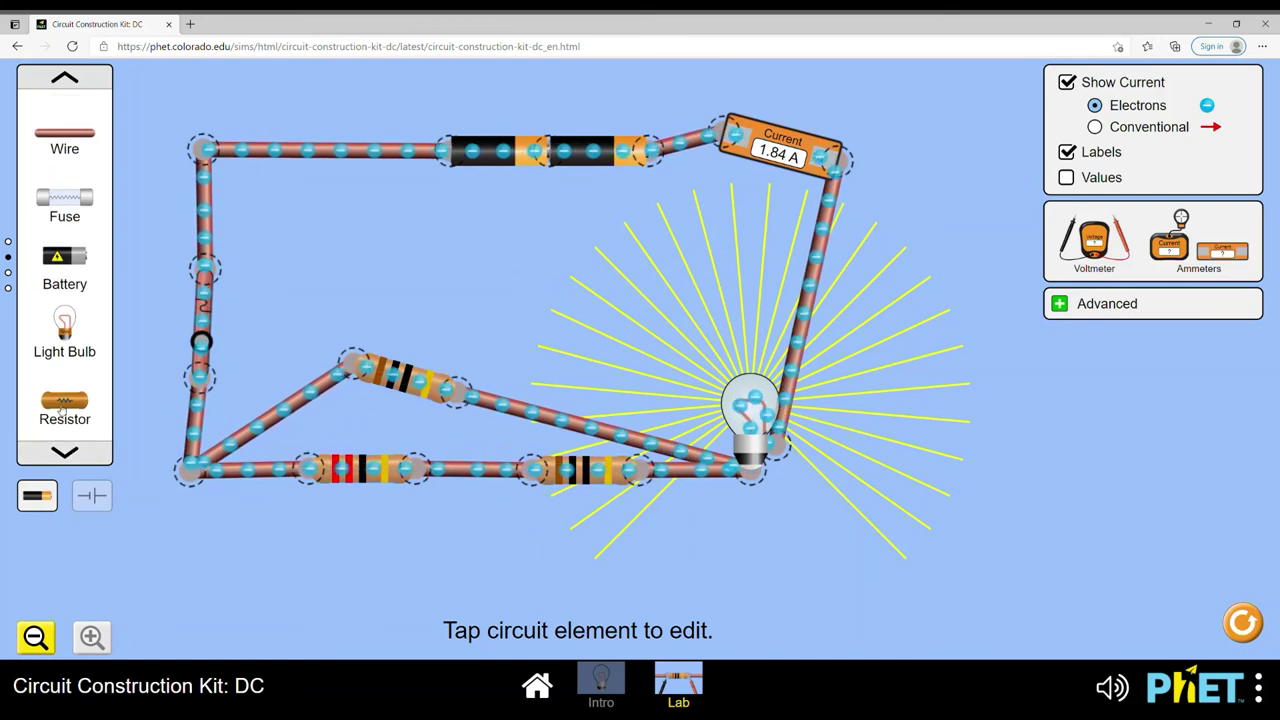
left_click(65, 453)
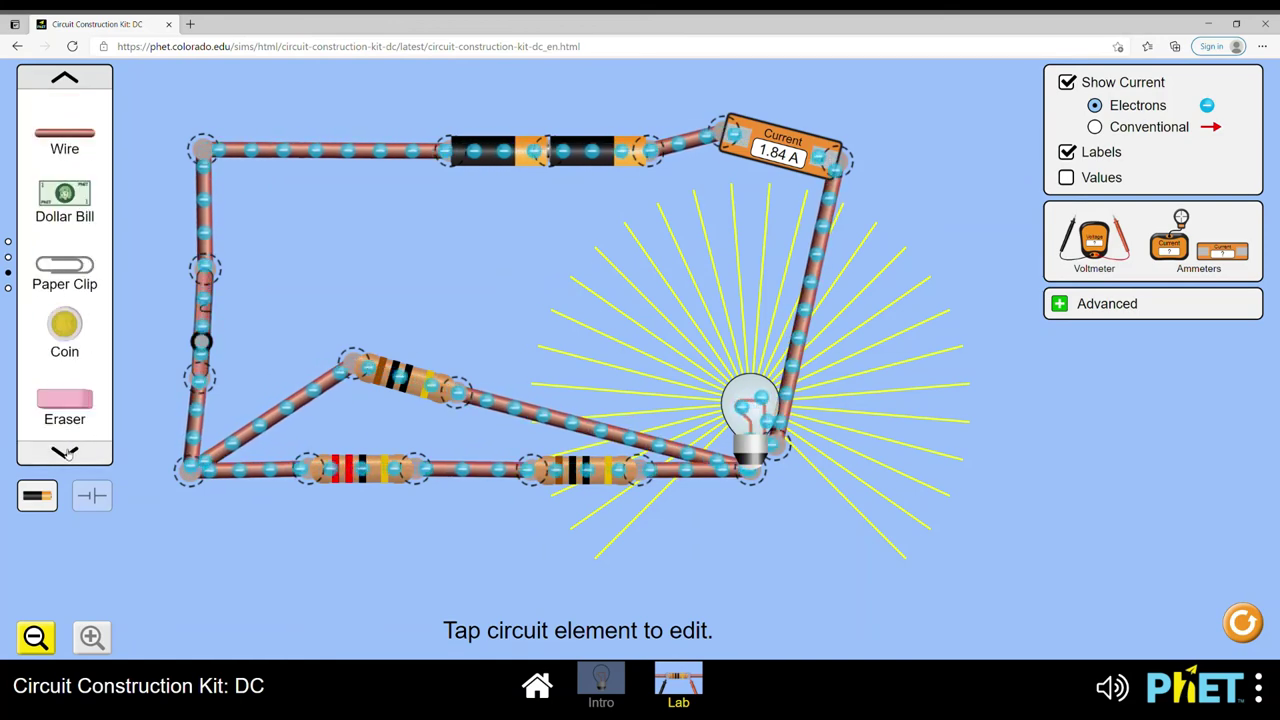
left_click(65, 453)
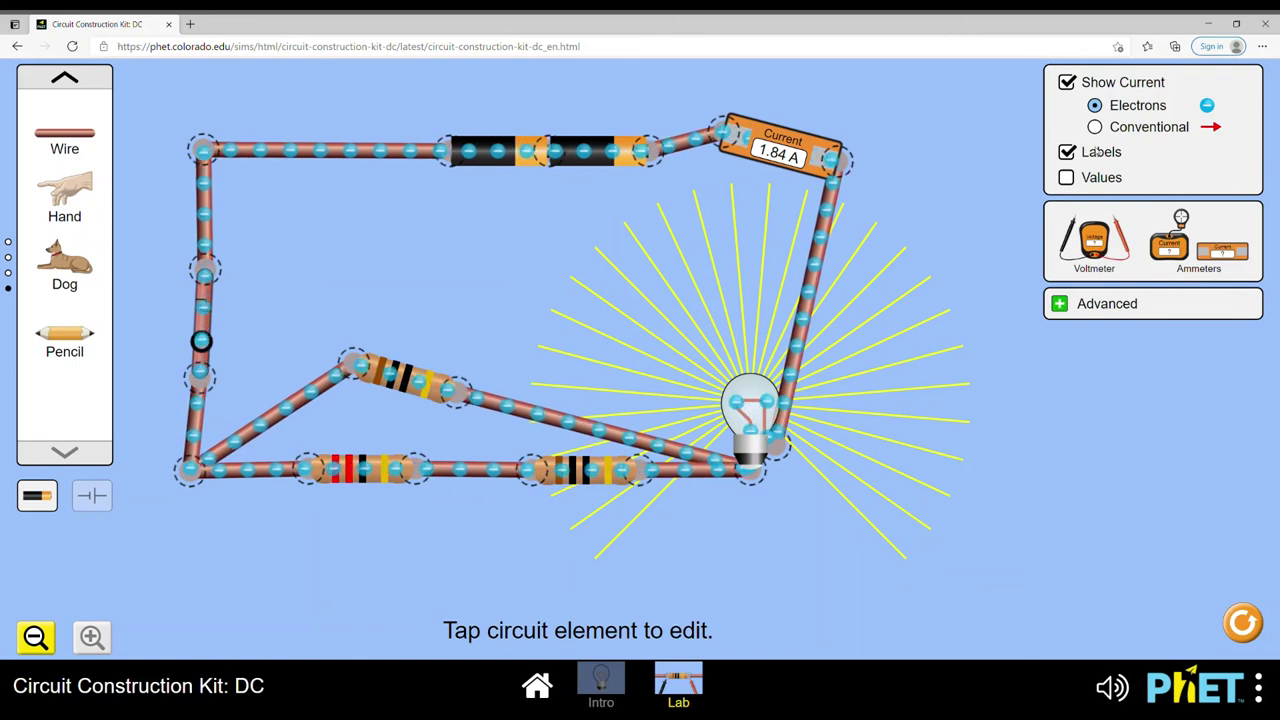
Step: Expand the Advanced panel, leaving wire resistivity and battery resistance at tiny
left_click(1062, 307)
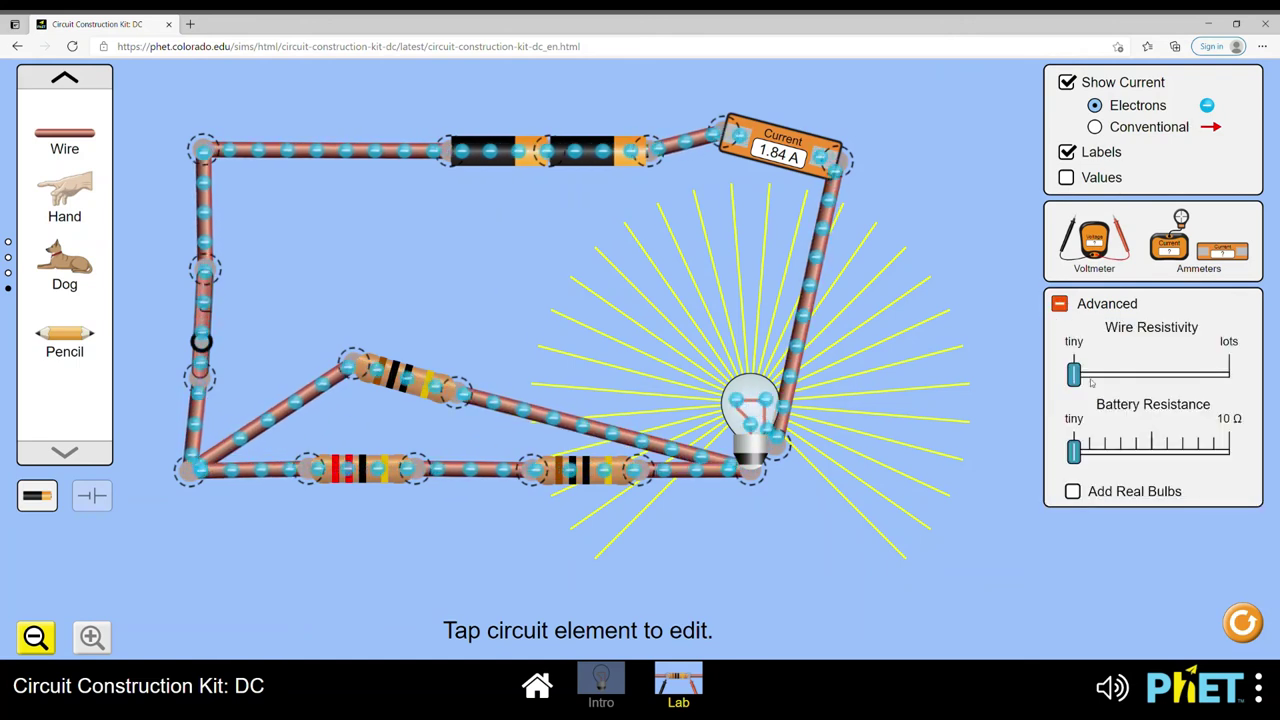